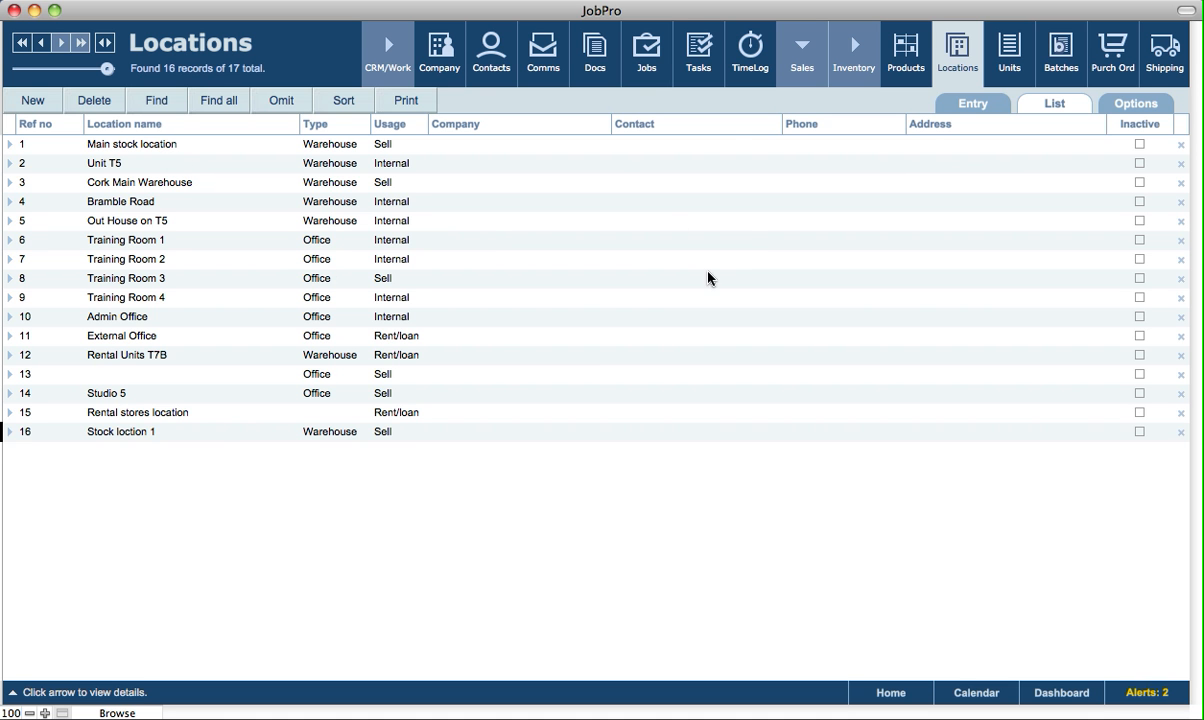
# Step: Review the default stock movement locations for the company identity in the My Company setup
pyautogui.click(965, 106)
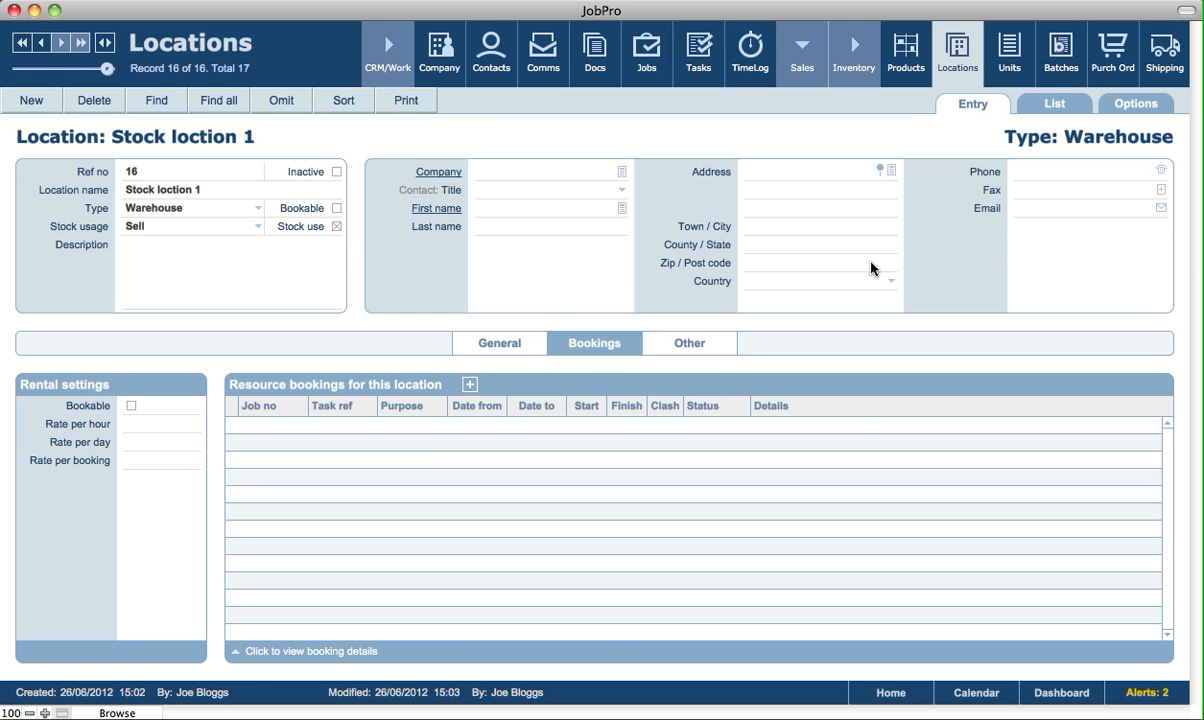
pyautogui.click(880, 695)
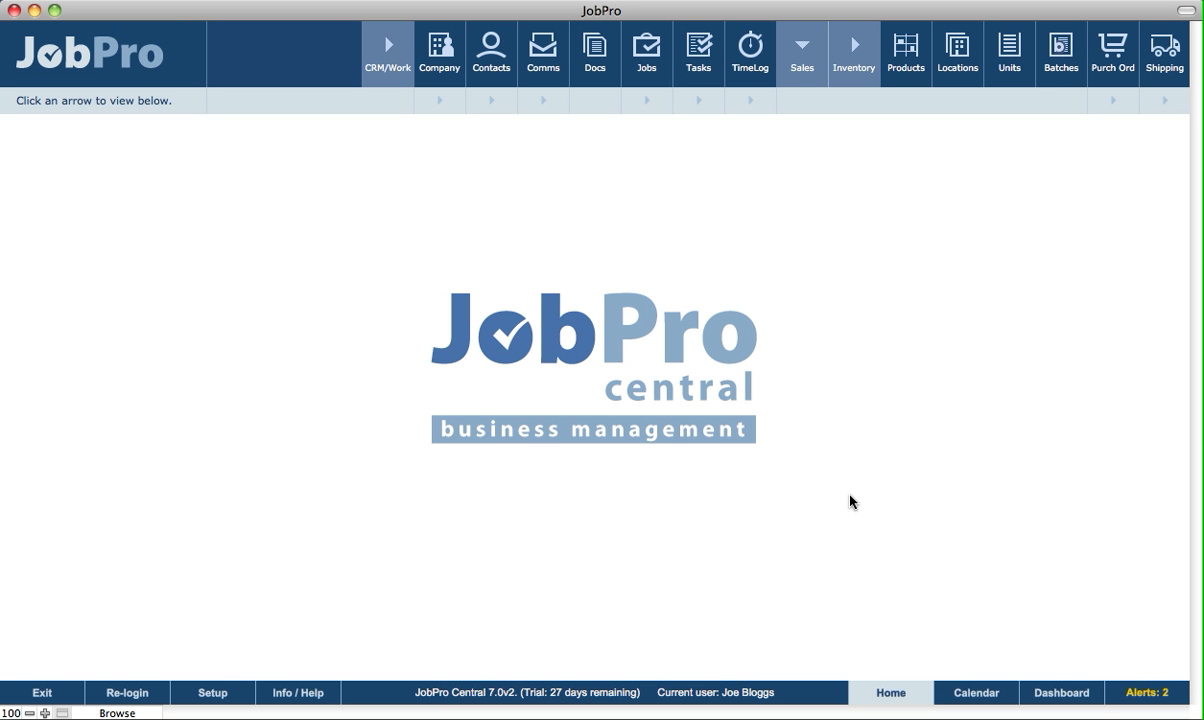
pyautogui.click(212, 692)
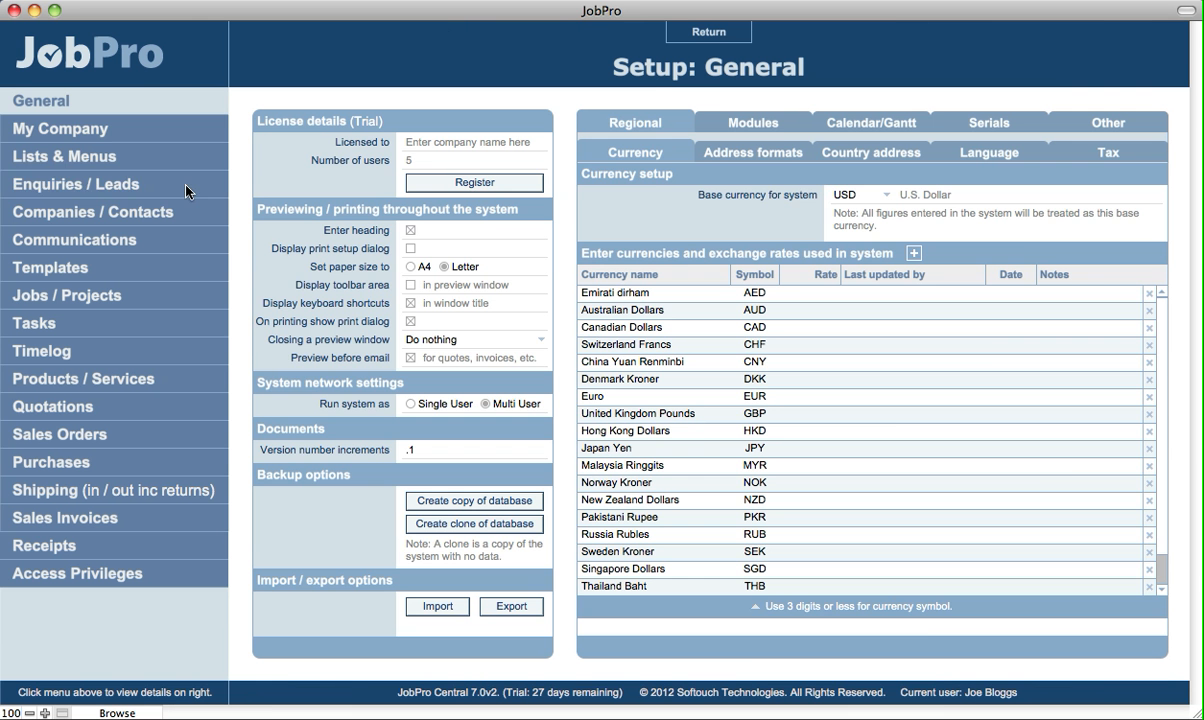
pyautogui.click(141, 139)
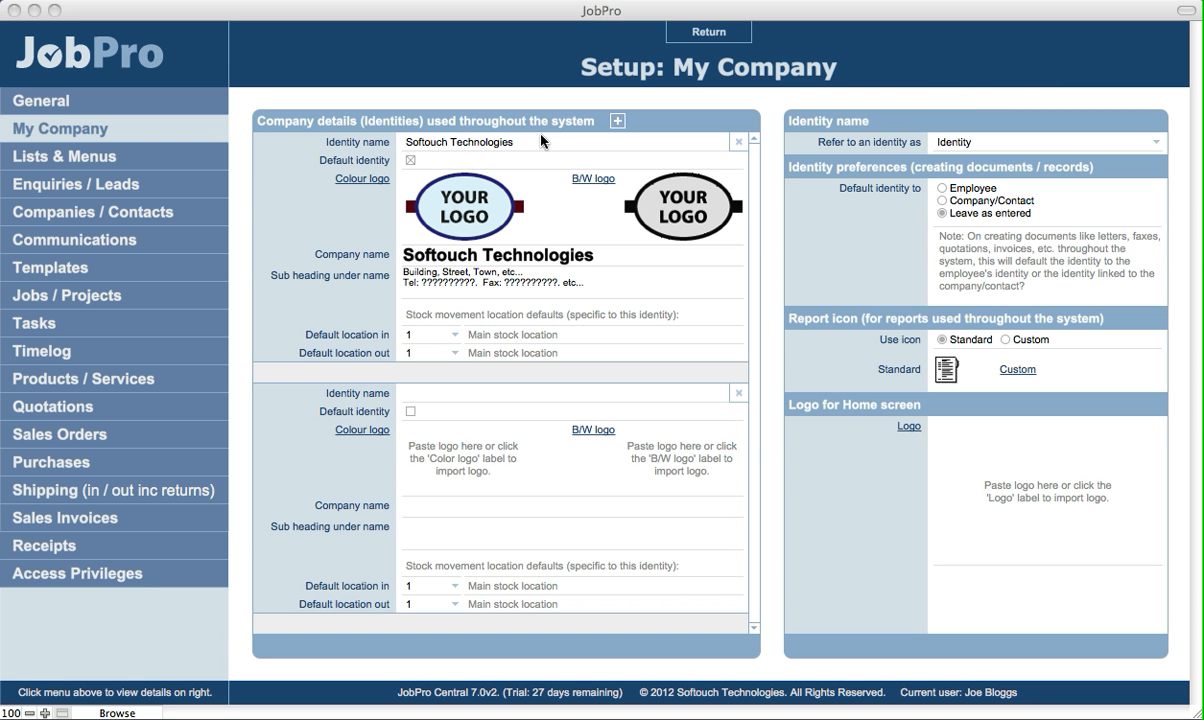
pyautogui.click(541, 97)
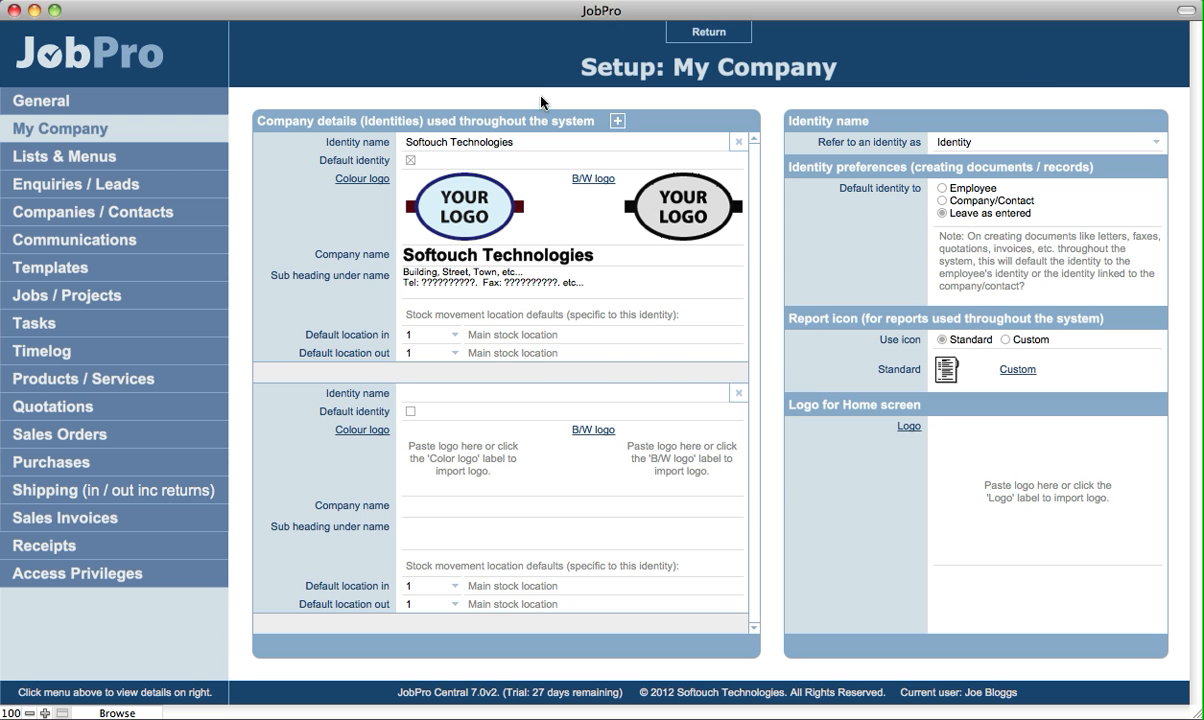
pyautogui.click(709, 31)
pyautogui.click(727, 427)
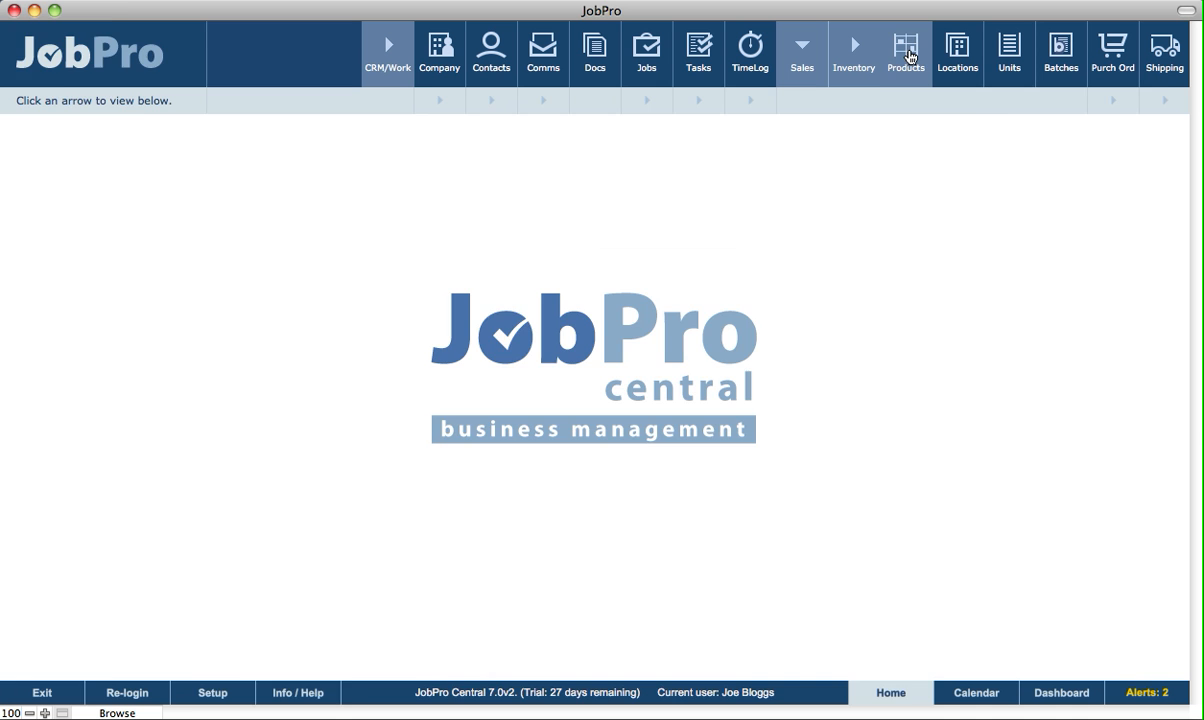
# Step: Examine Product XYZ's unit tracking, movement history and stock quantities by location
pyautogui.click(909, 55)
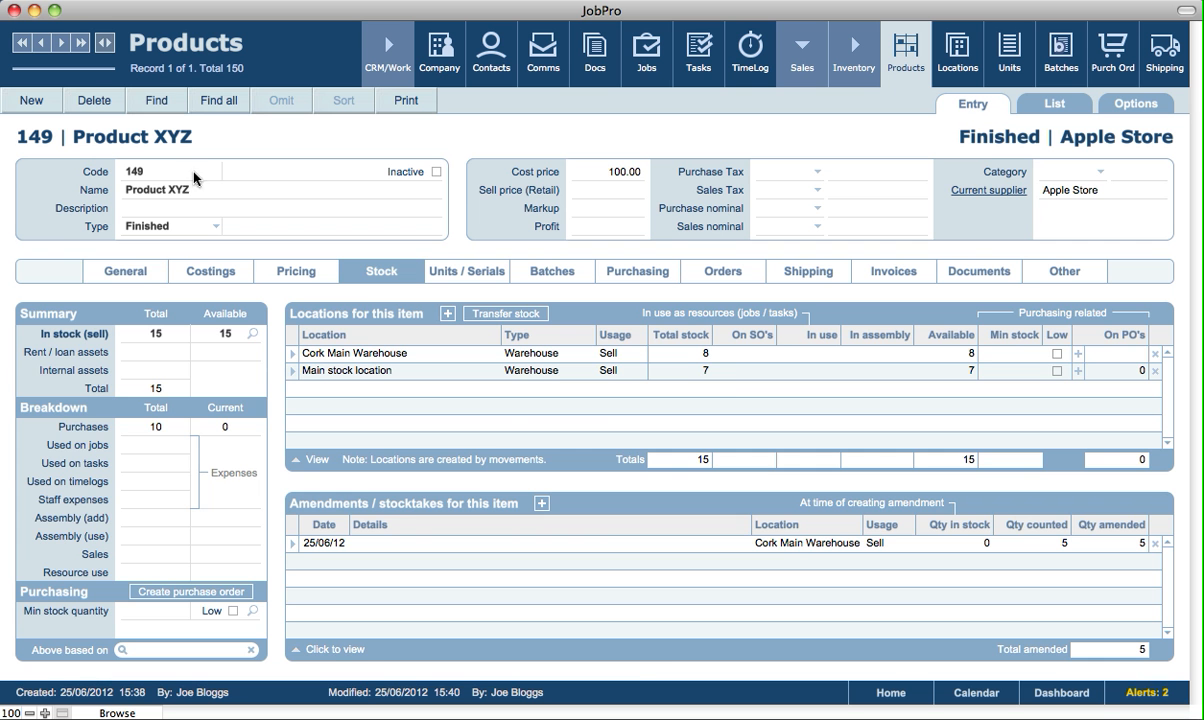
pyautogui.click(150, 277)
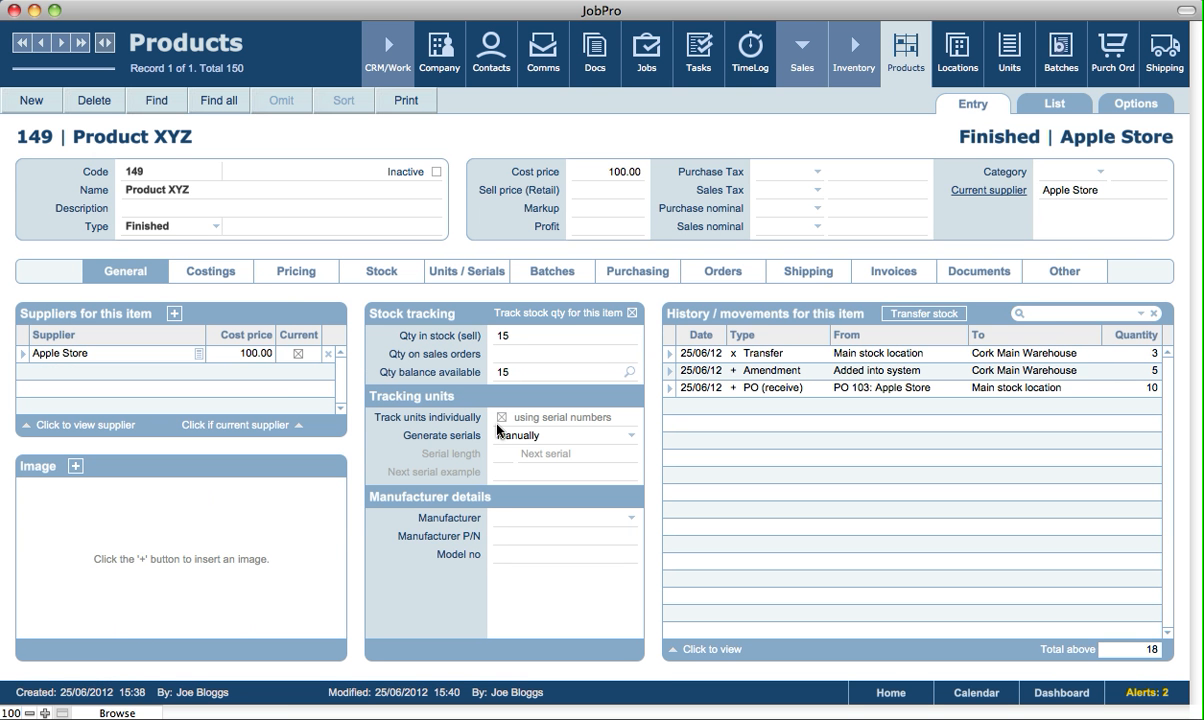
pyautogui.click(390, 272)
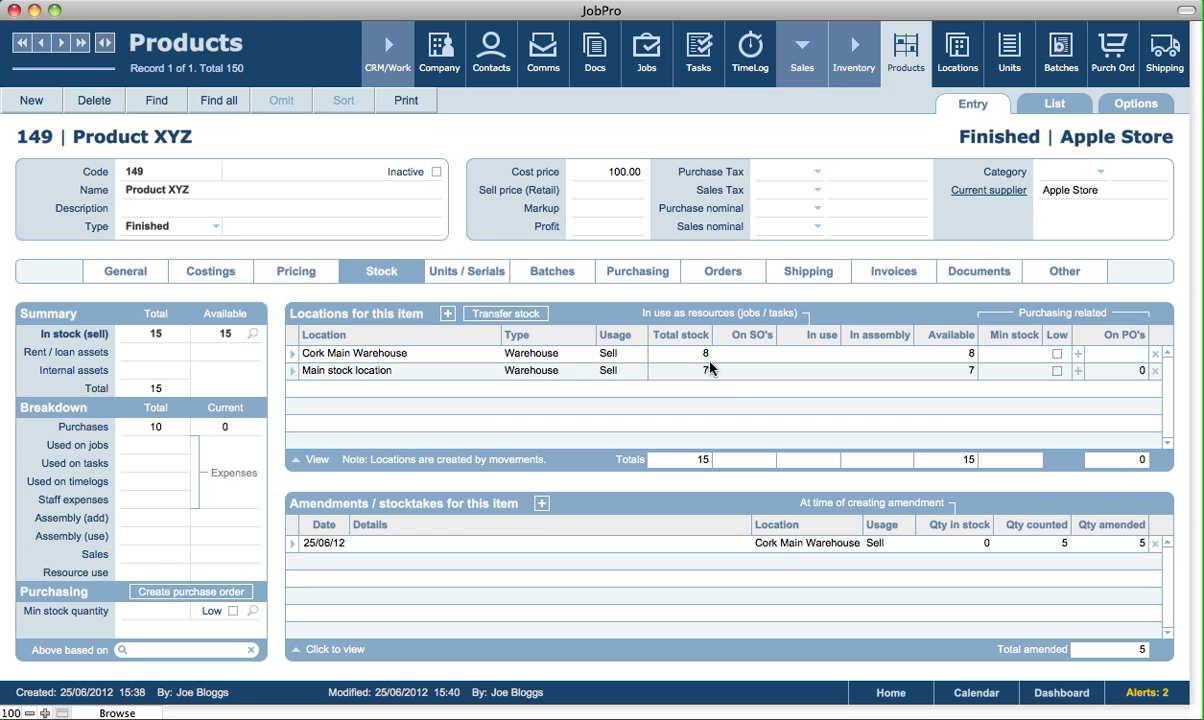
pyautogui.click(128, 276)
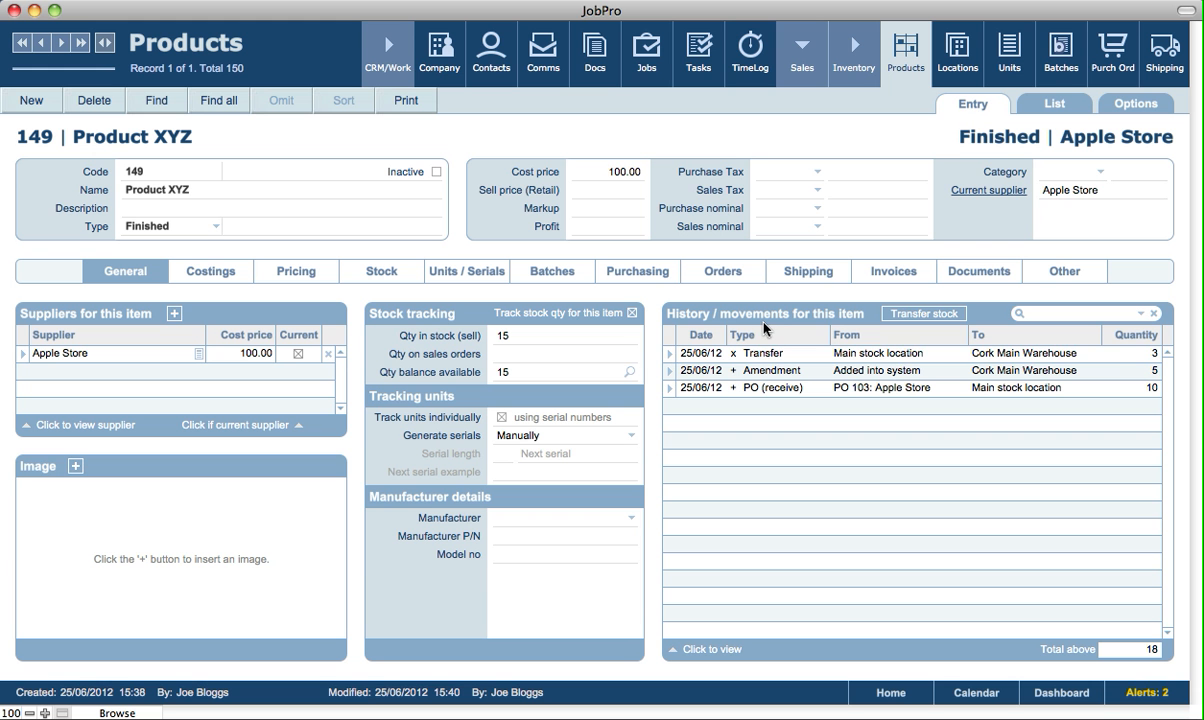
pyautogui.click(1024, 355)
pyautogui.click(390, 273)
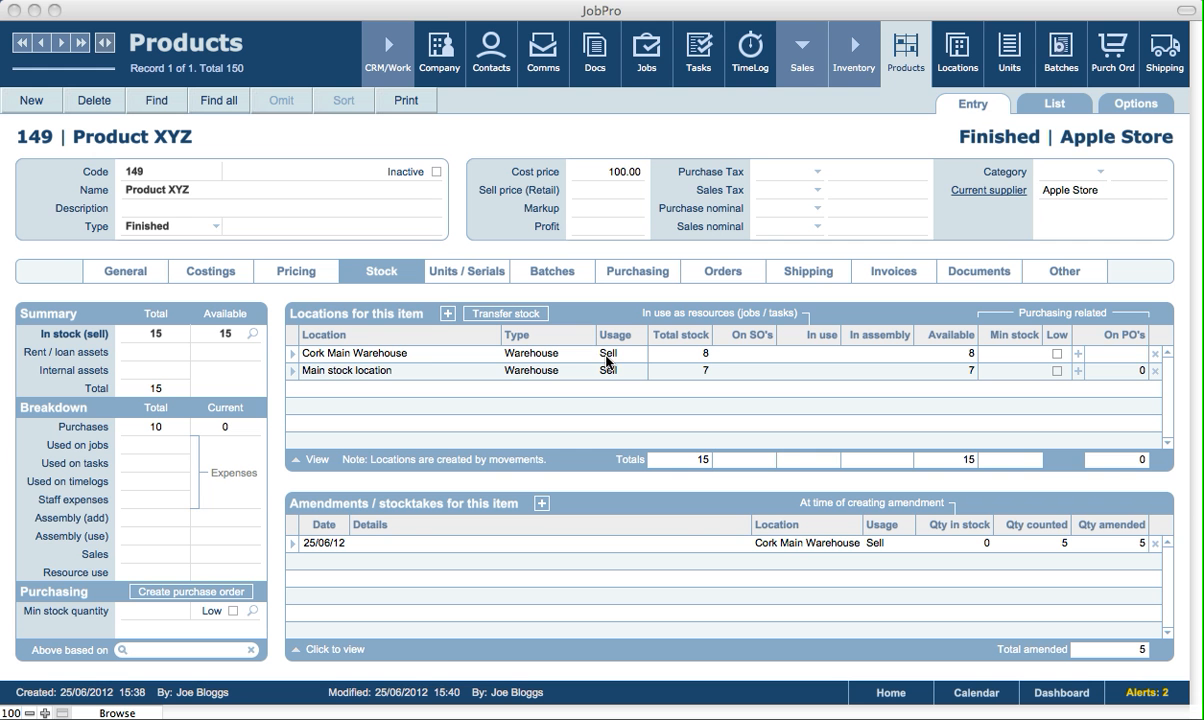
# Step: Add a stock amendment for Product XYZ at Rental Units T7B with a counted quantity of 2
pyautogui.click(560, 502)
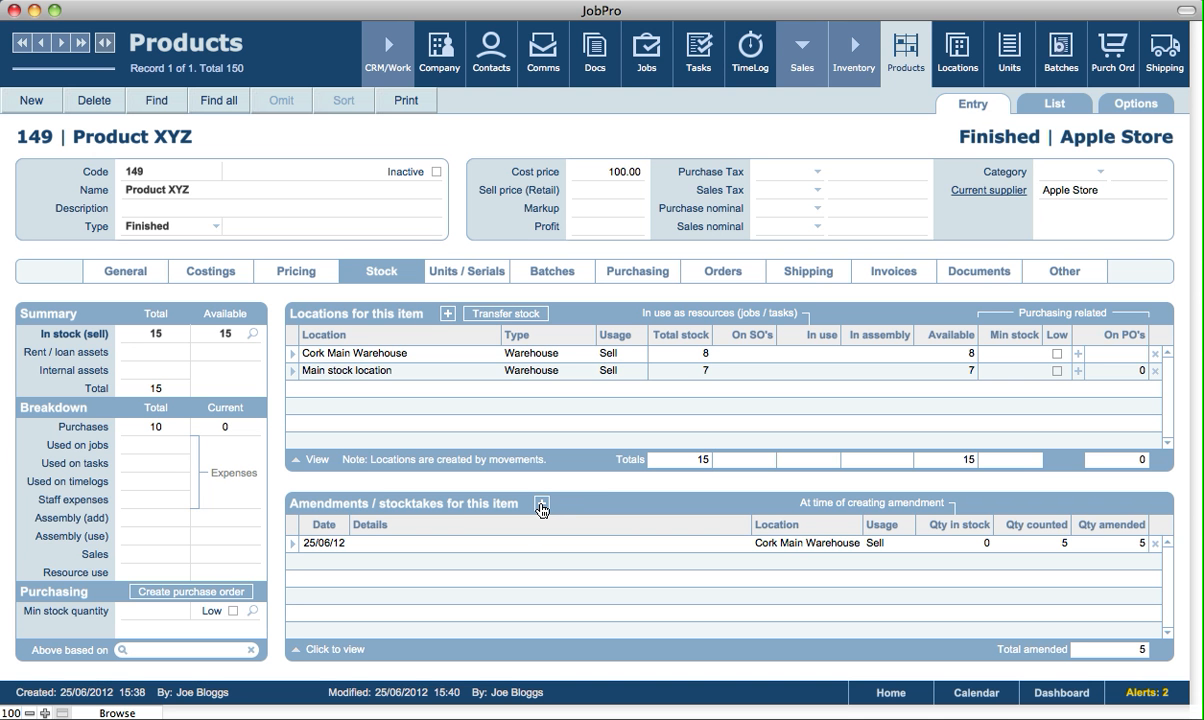
pyautogui.click(541, 505)
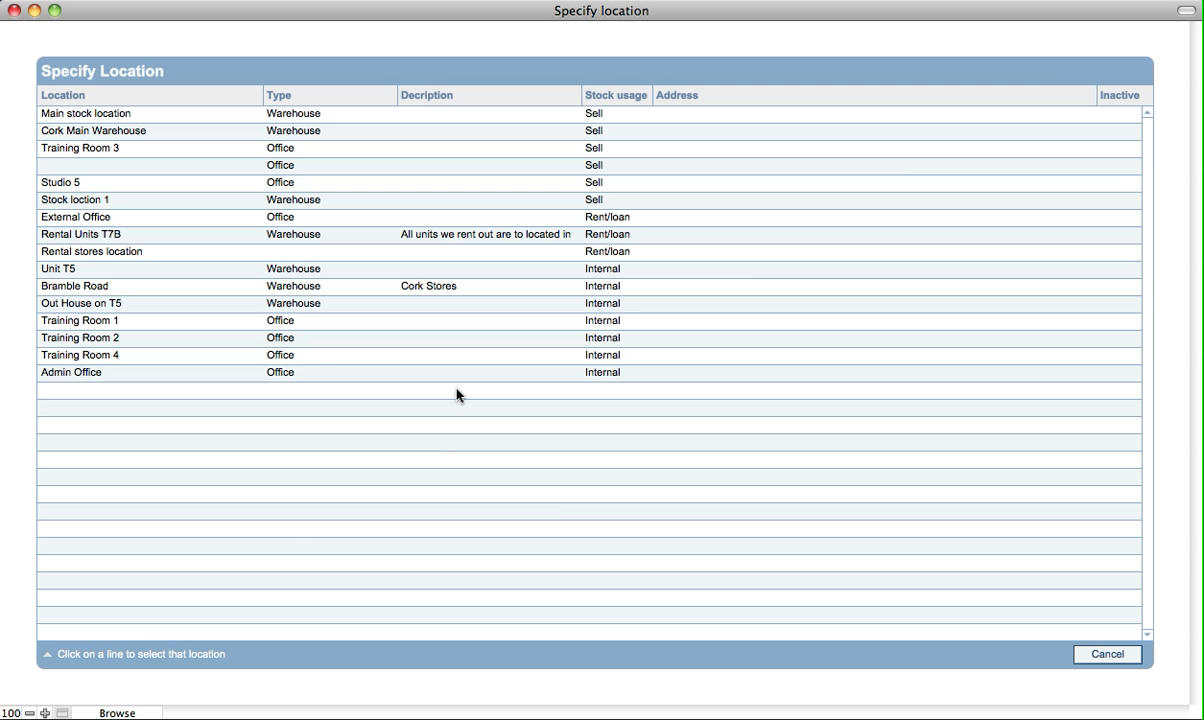
pyautogui.click(613, 239)
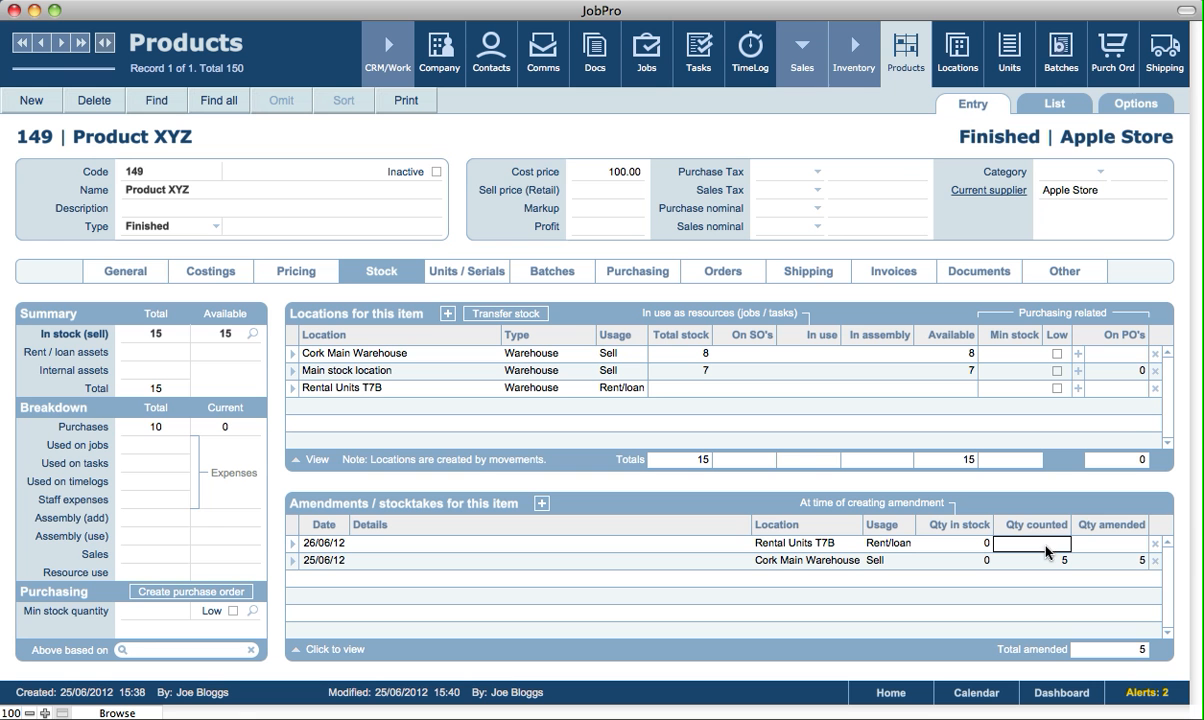
pyautogui.write('2')
pyautogui.press('Return')
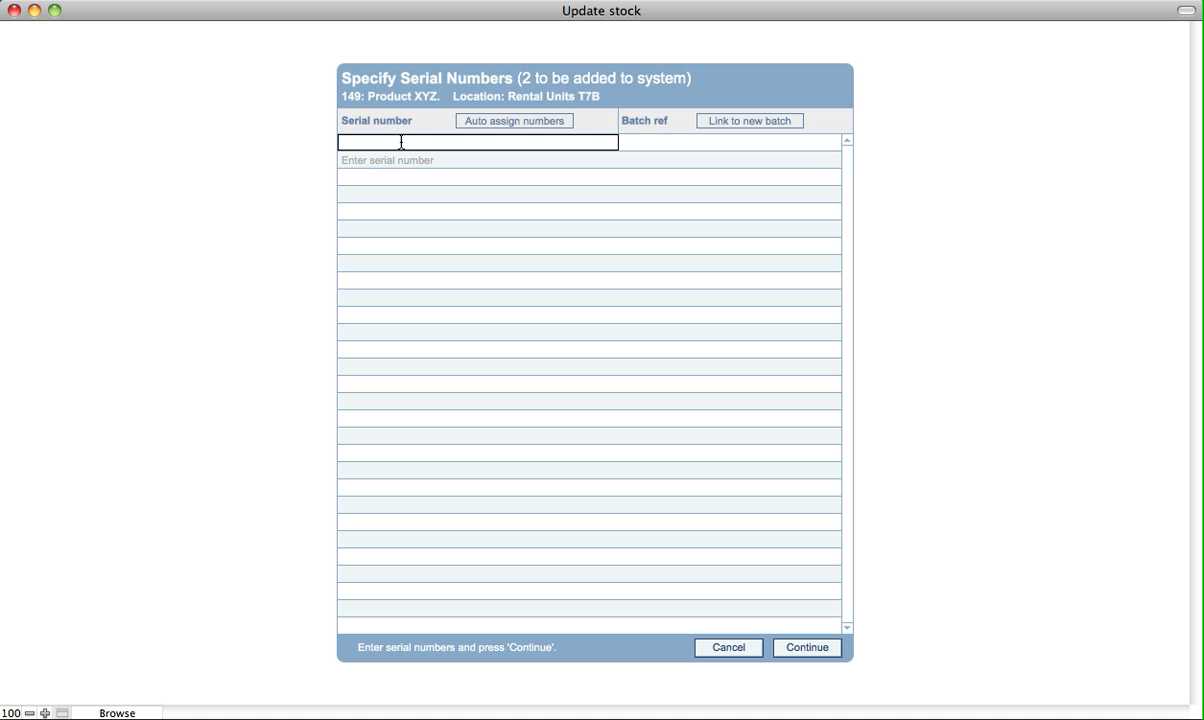
pyautogui.write('234234234234')
pyautogui.click(427, 164)
pyautogui.write('456456456456456')
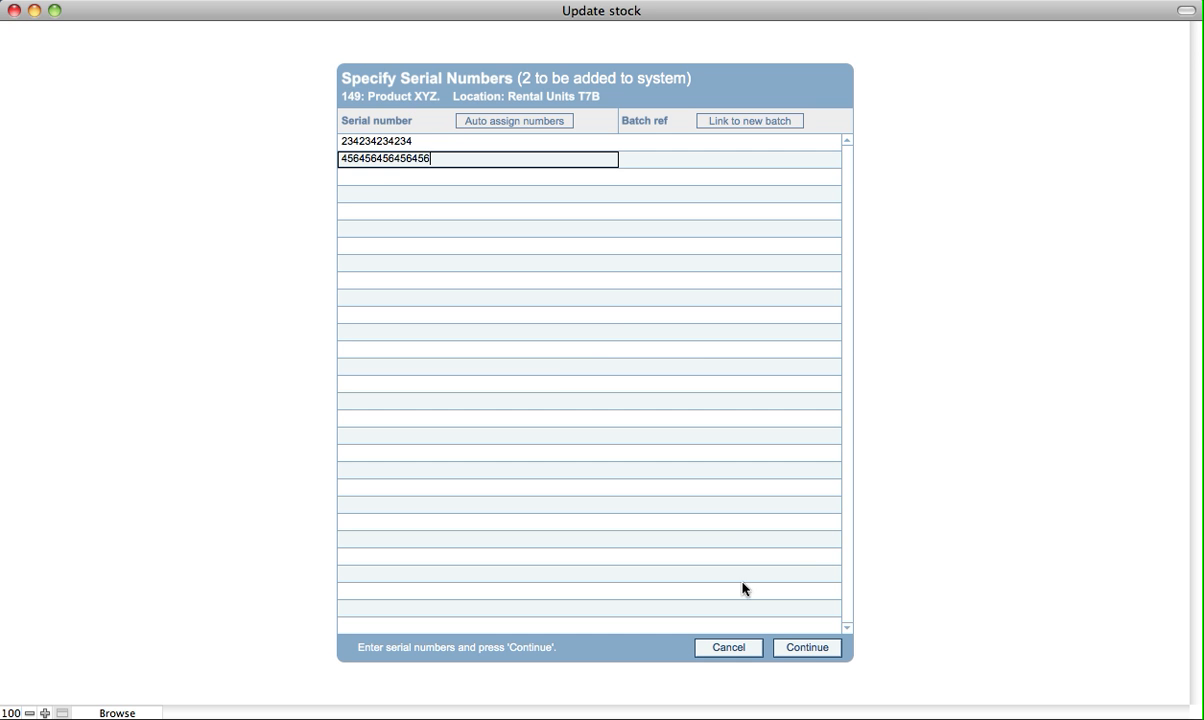
pyautogui.click(808, 648)
pyautogui.click(808, 648)
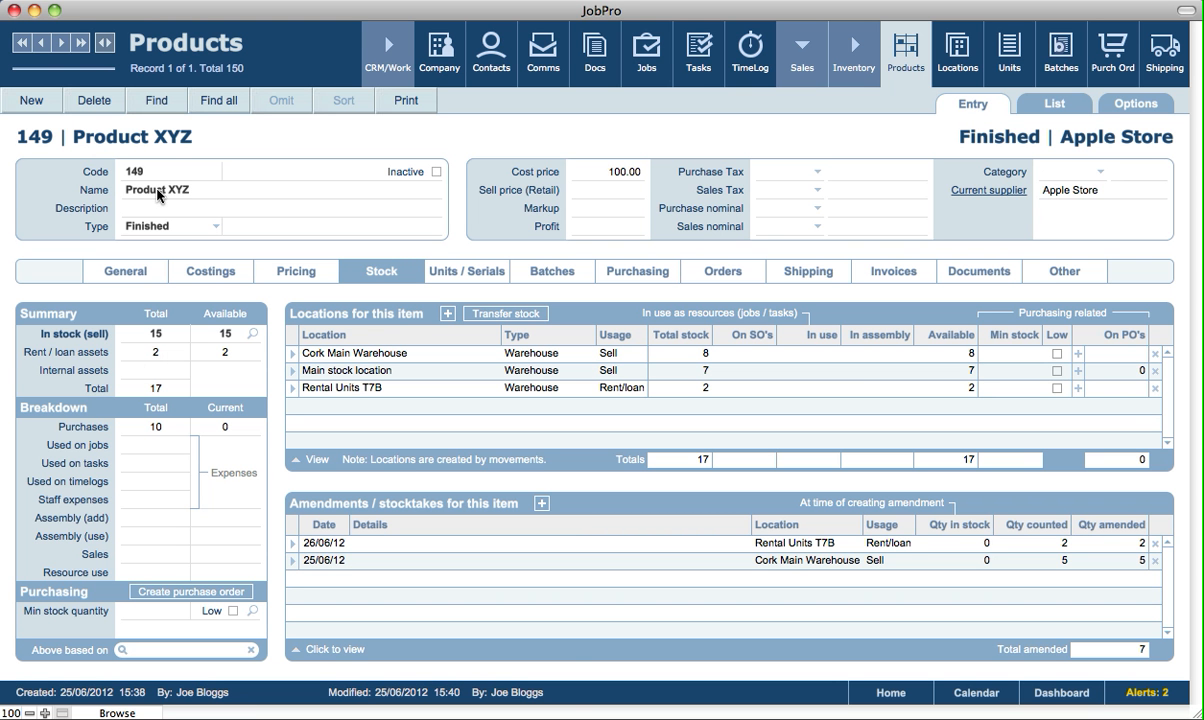
# Step: Set Product XYZ's reorder quantity at Cork Main Warehouse to 10 and create a purchase order for that location
pyautogui.click(151, 373)
pyautogui.click(614, 312)
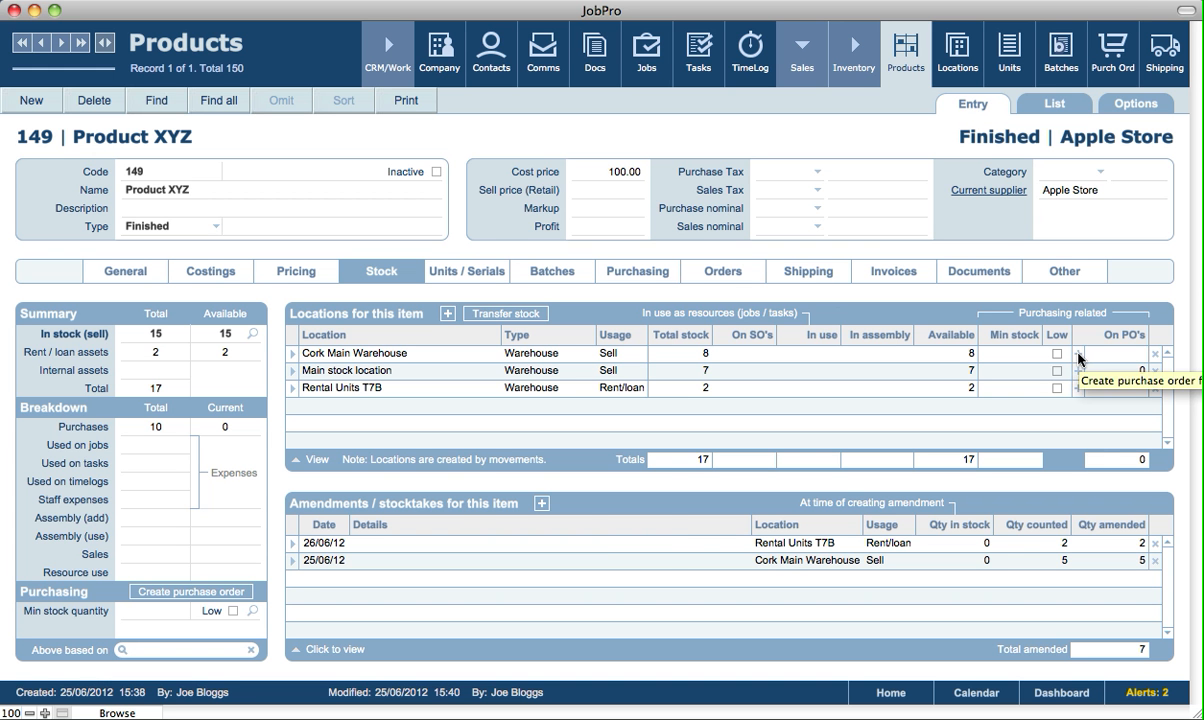
pyautogui.click(628, 270)
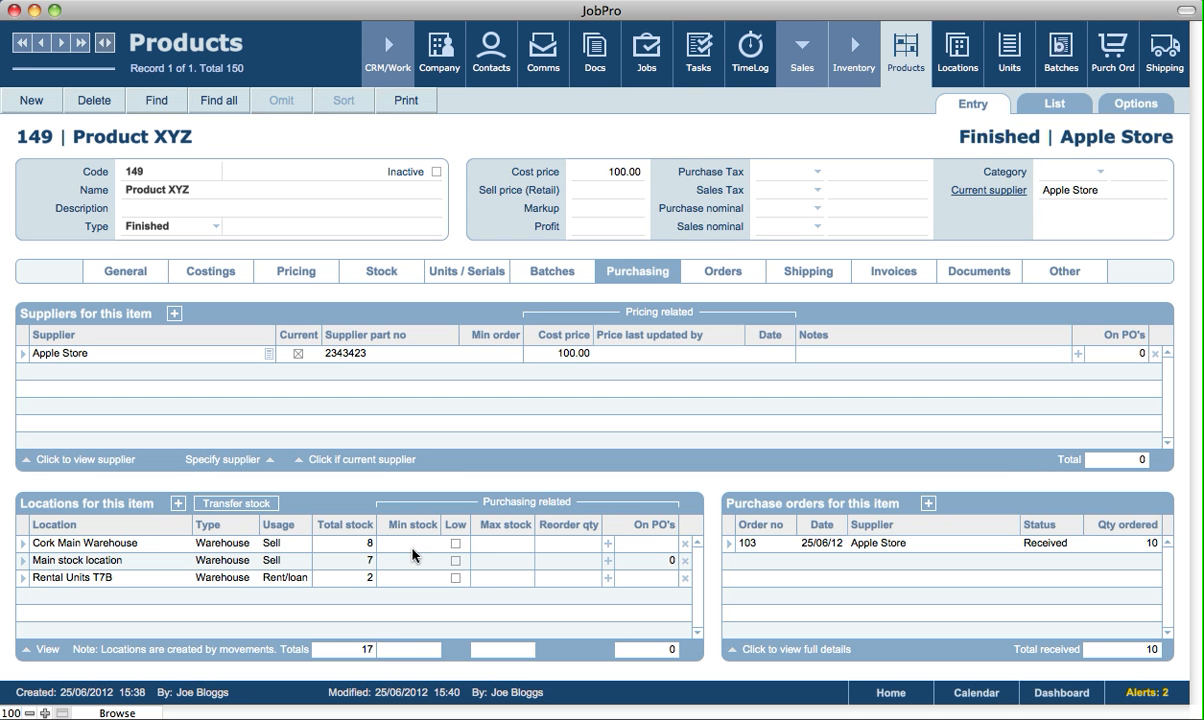
pyautogui.click(565, 543)
pyautogui.write('10')
pyautogui.press('Return')
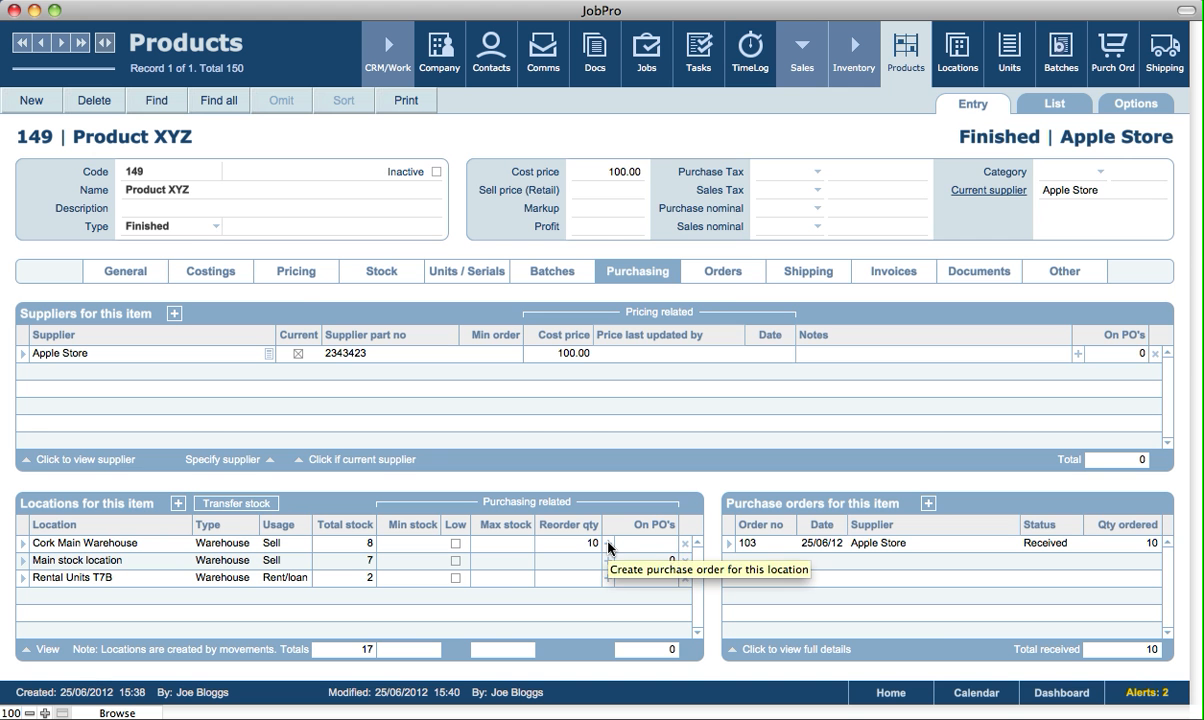
pyautogui.click(608, 544)
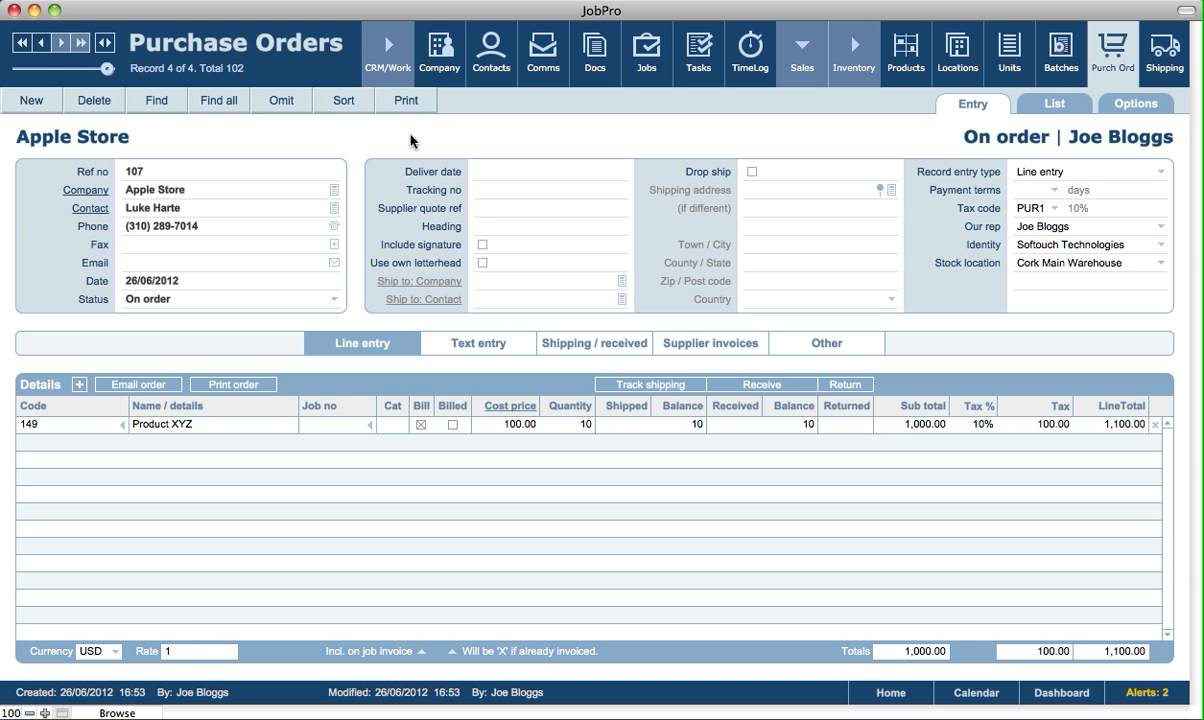
# Step: Create another purchase order for supplier Apple Store with Training Room 1 as the stock location
pyautogui.click(29, 101)
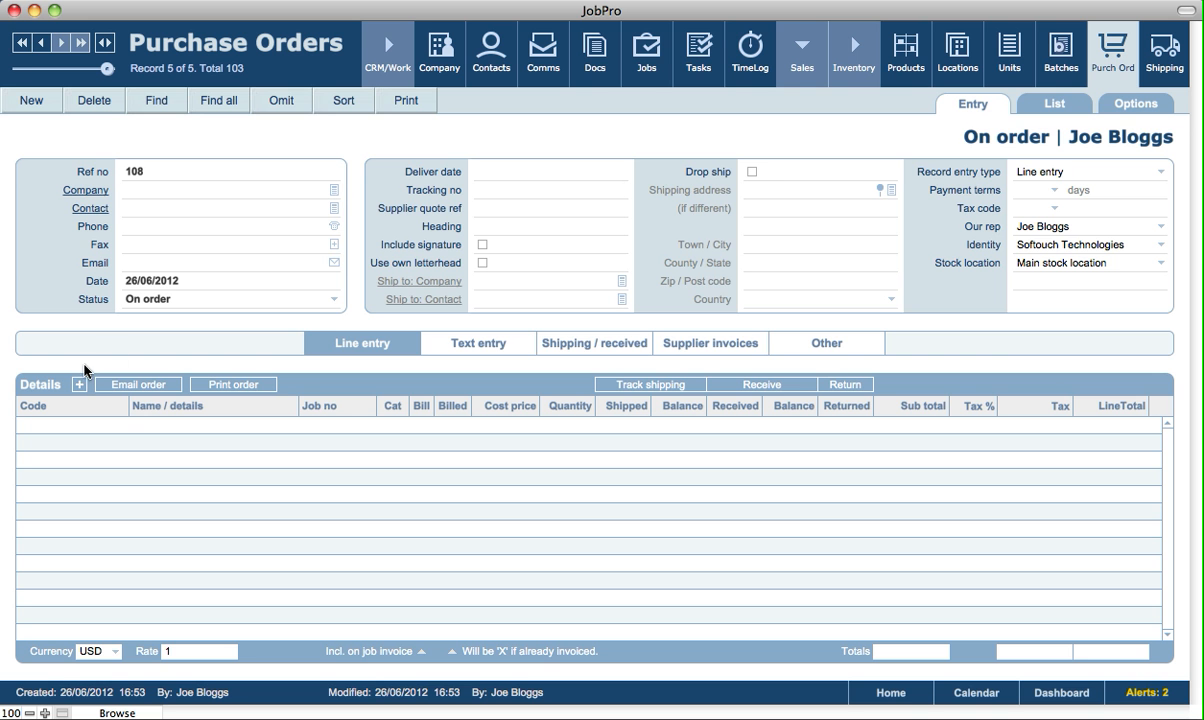
pyautogui.click(335, 193)
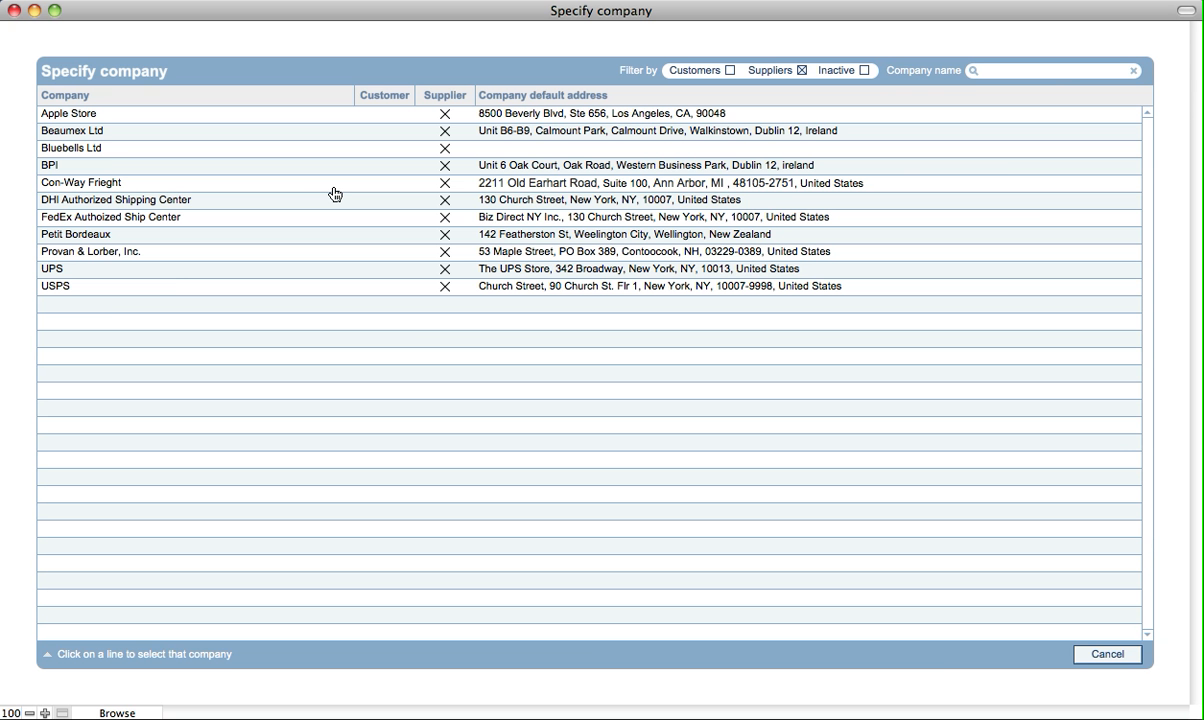
pyautogui.click(108, 121)
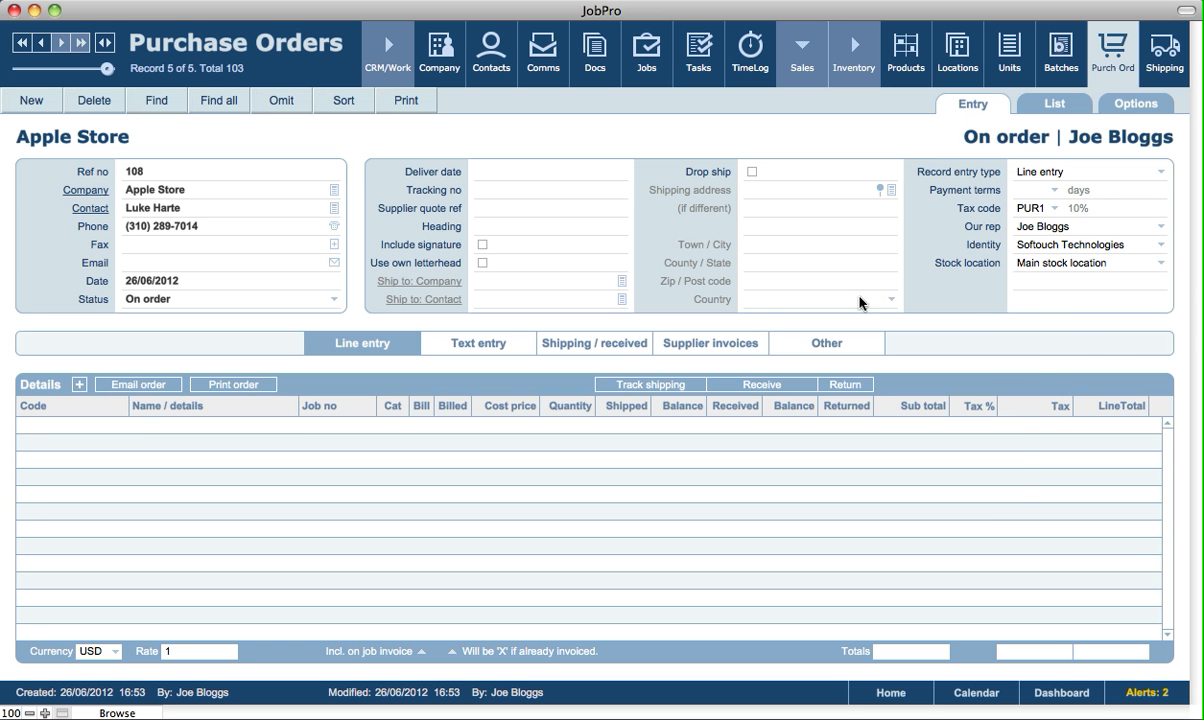
pyautogui.click(1047, 266)
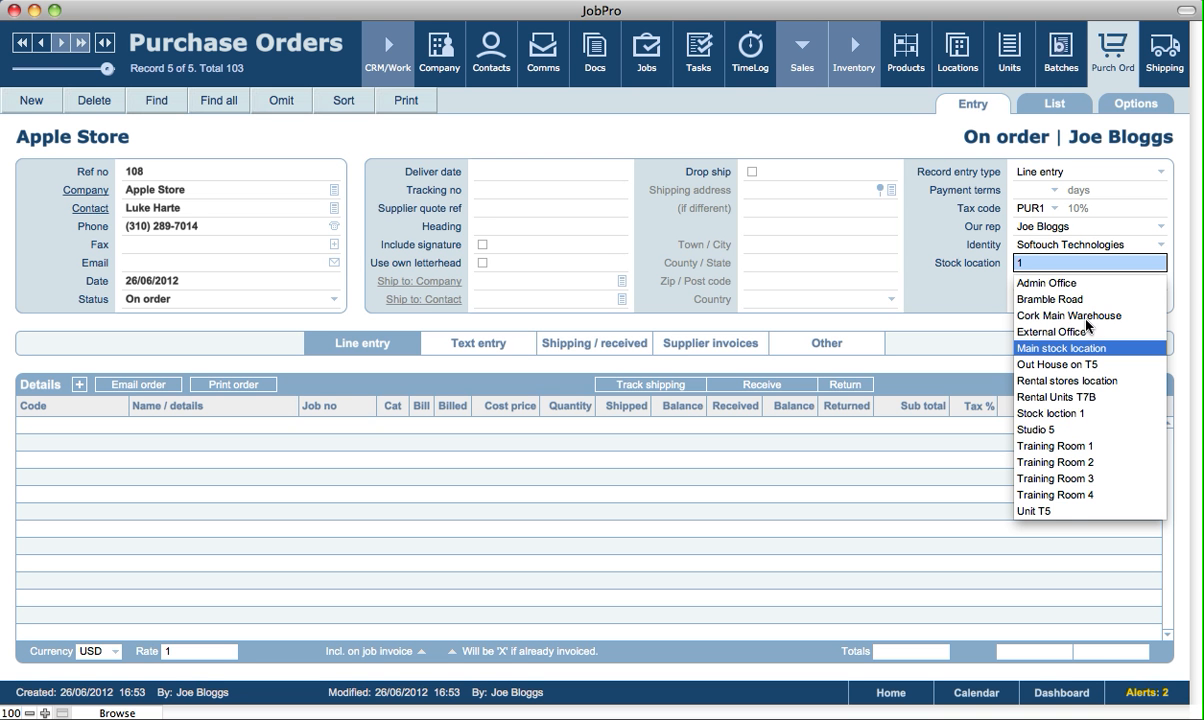
pyautogui.click(1068, 452)
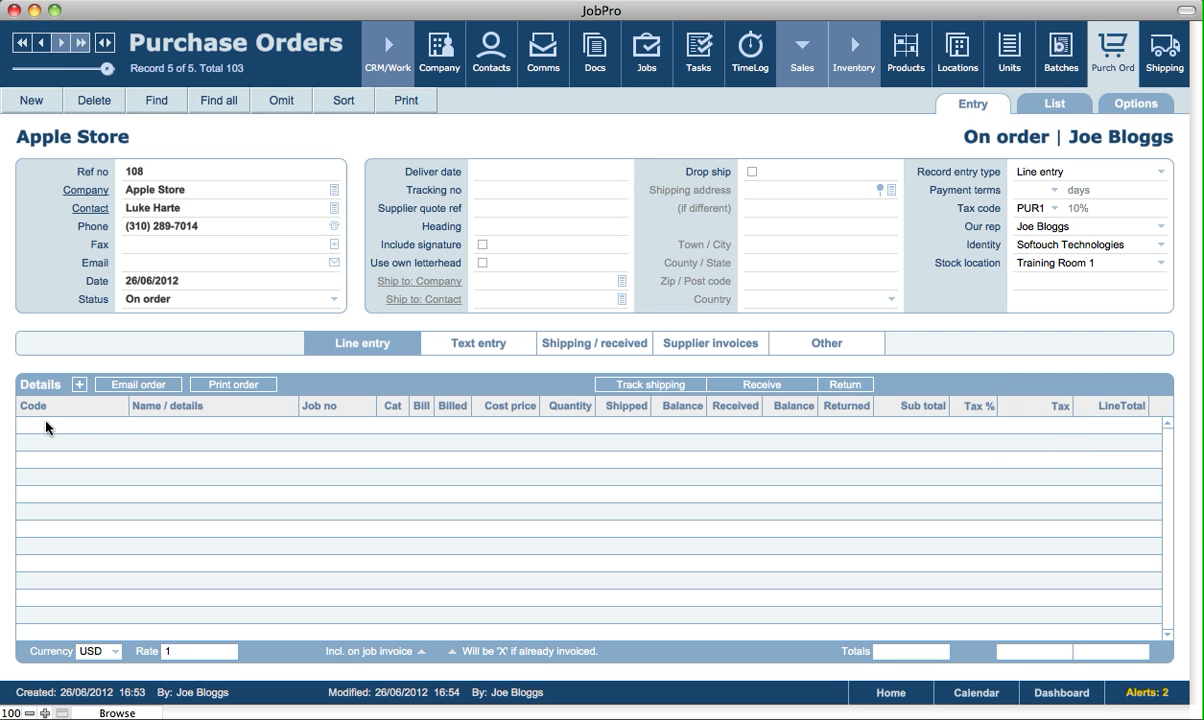
# Step: Add a line for Product XYZ, code 149, to the purchase order with a quantity of 4
pyautogui.click(80, 386)
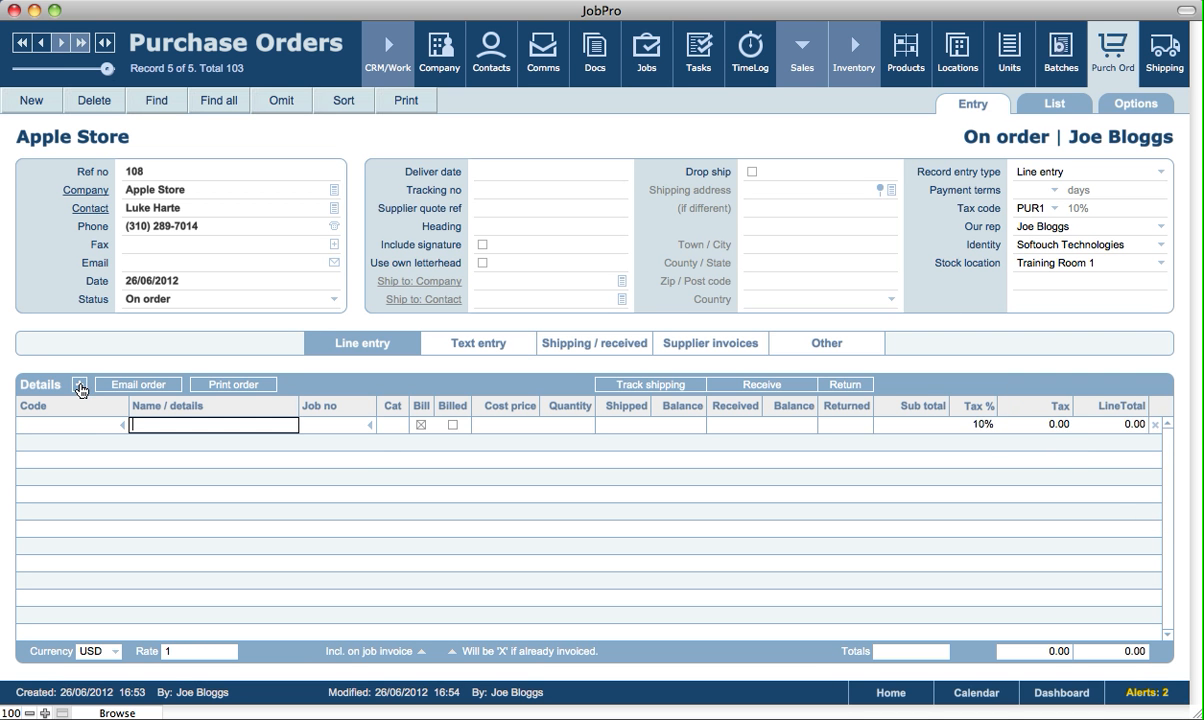
pyautogui.click(73, 432)
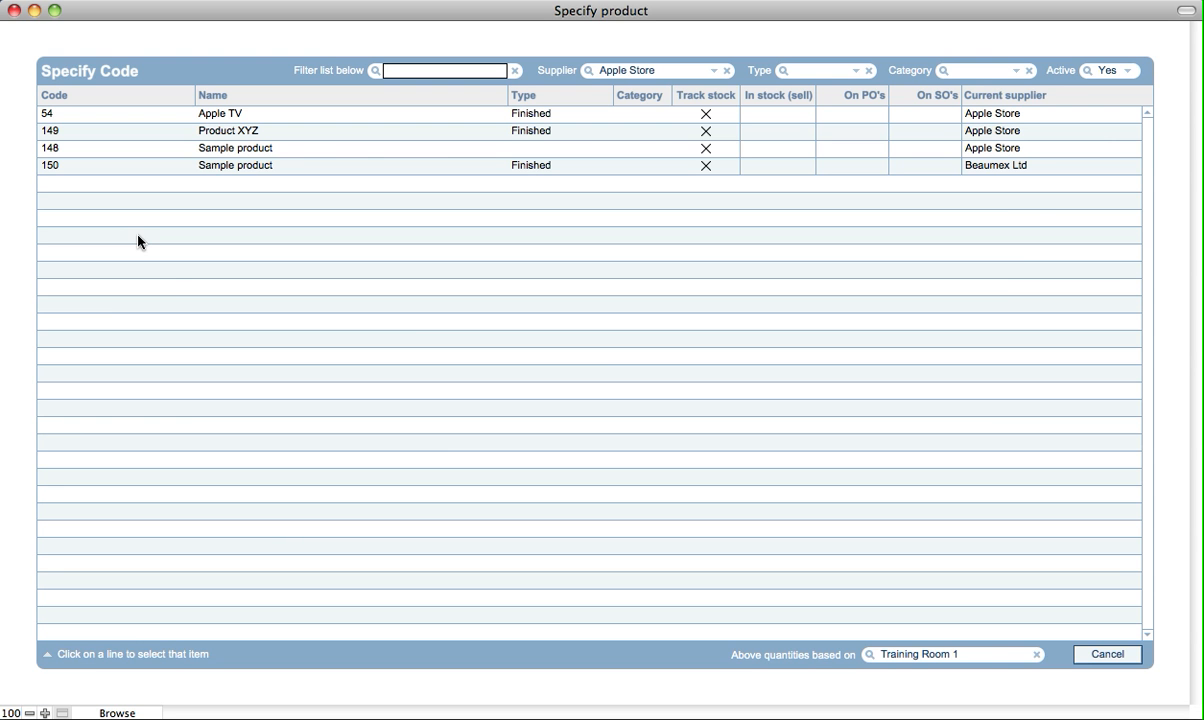
pyautogui.click(233, 138)
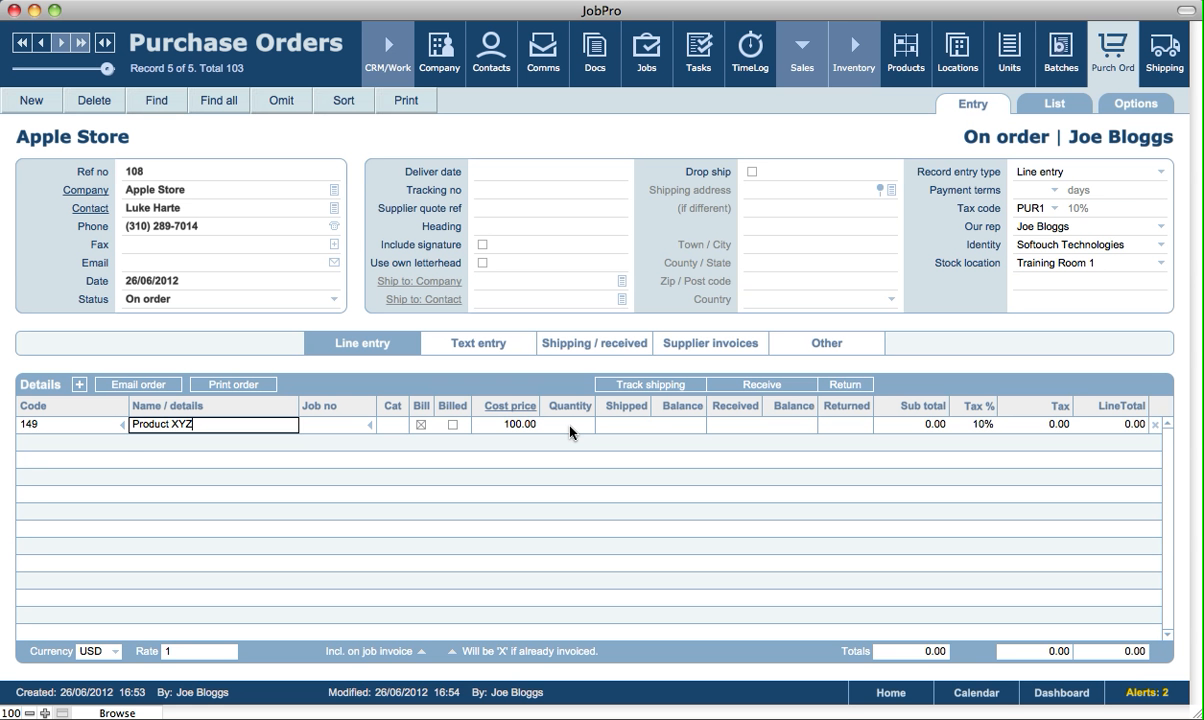
pyautogui.click(570, 425)
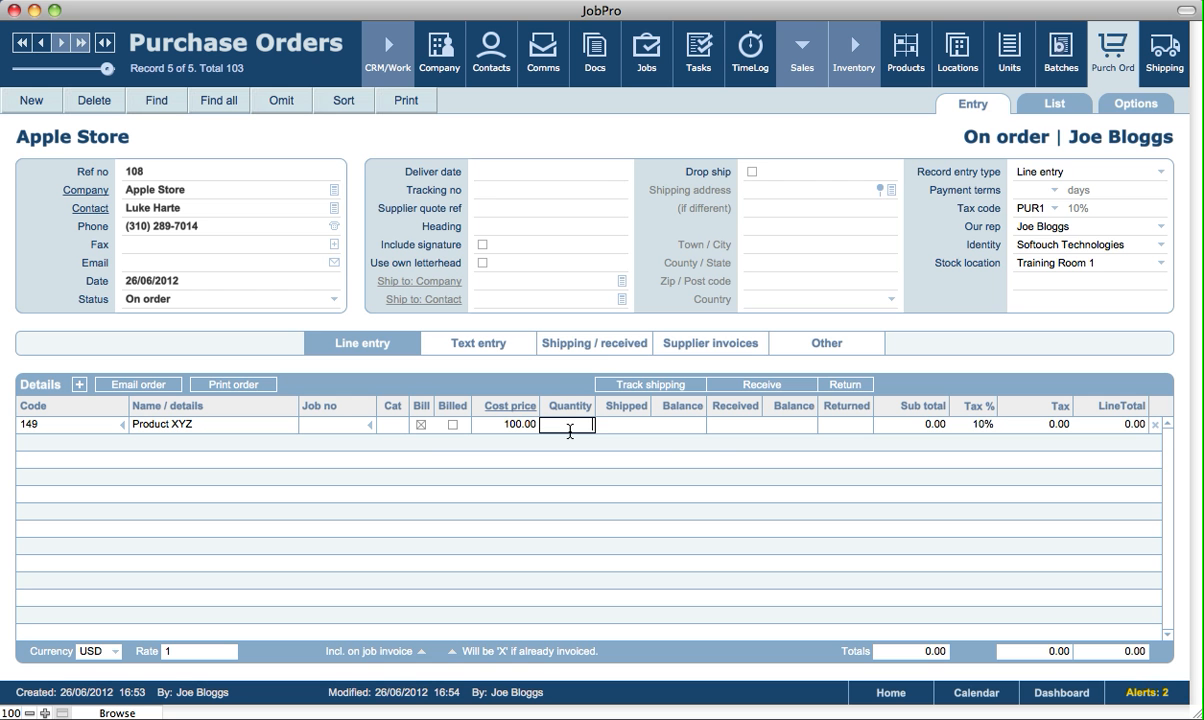
pyautogui.click(552, 383)
# Step: Set the purchase order's status to Received and proceed to the serial number entry
pyautogui.click(151, 300)
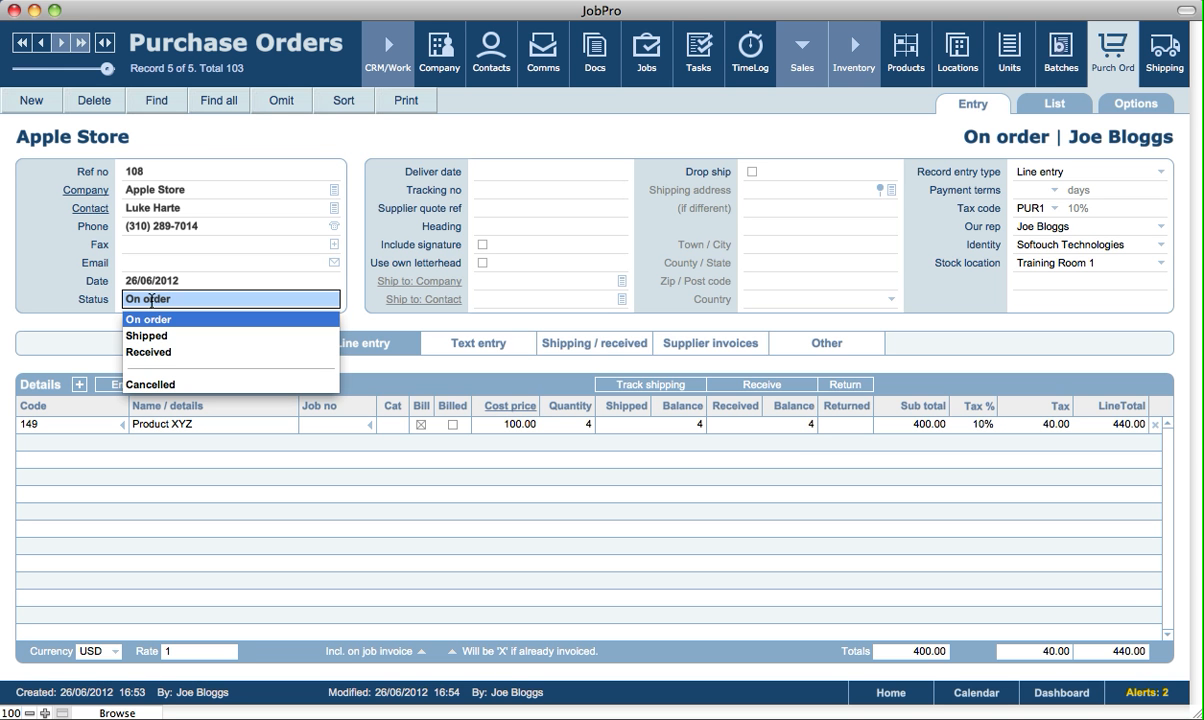
pyautogui.click(149, 354)
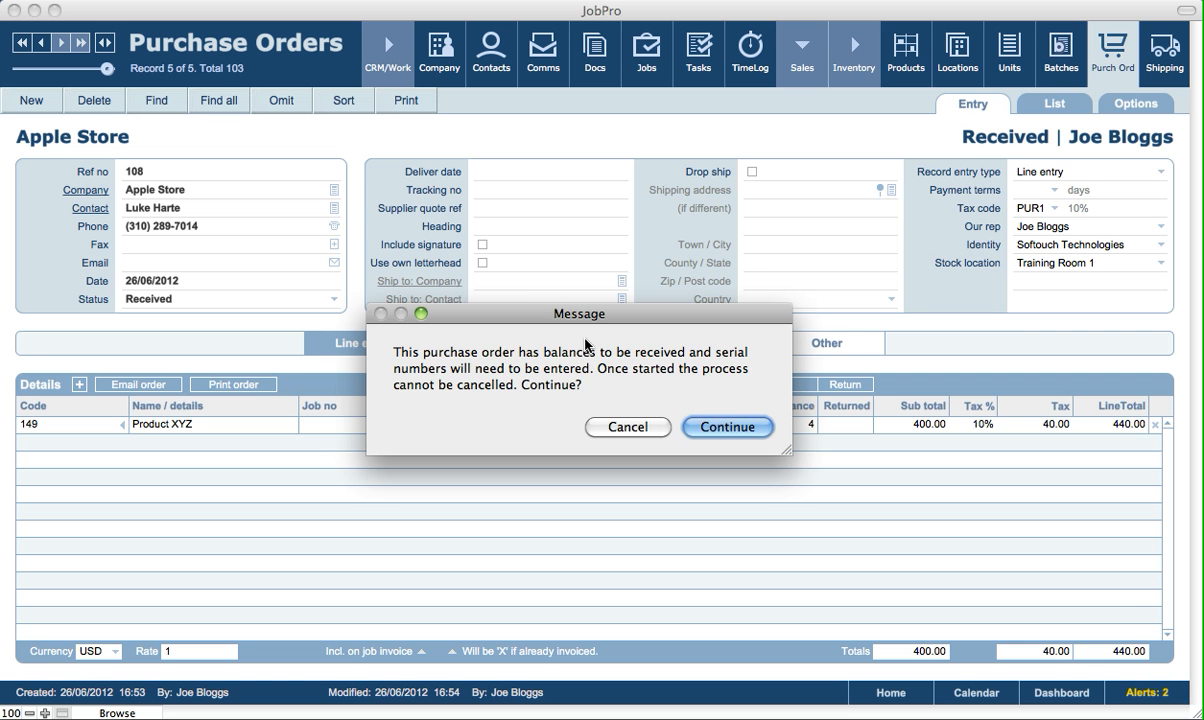
pyautogui.click(726, 430)
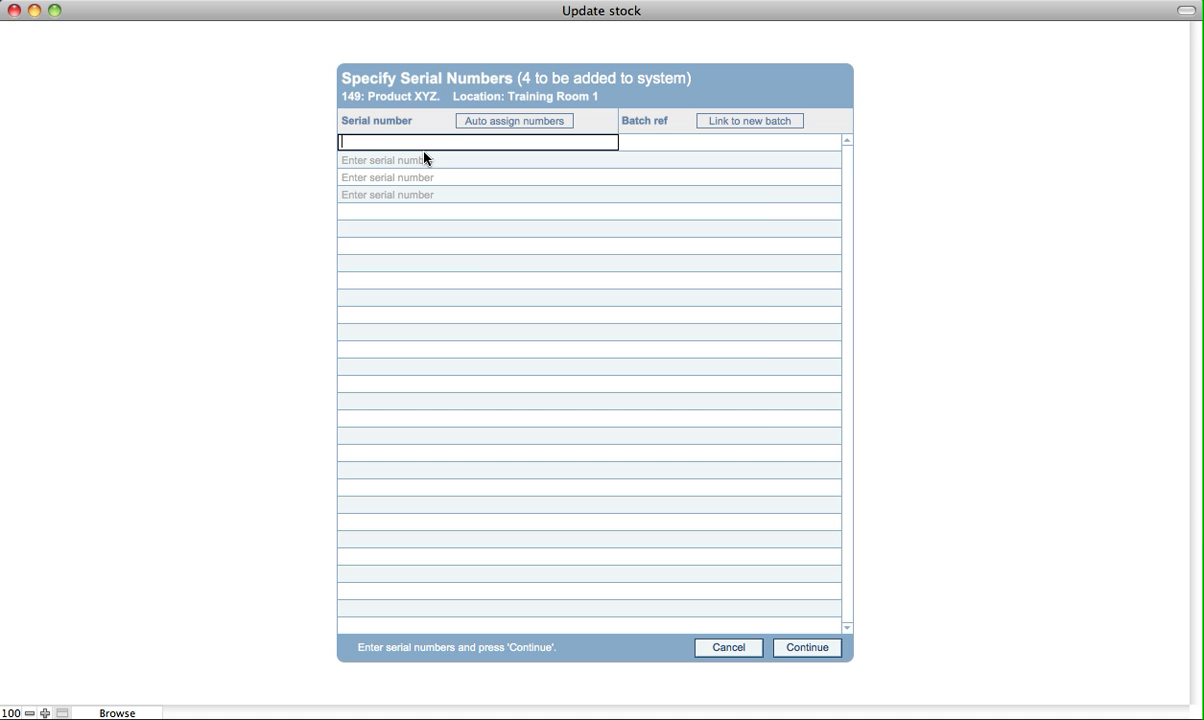
# Step: Auto-assign the four serial numbers starting from 345345345 with a serial length of 10 and continue receiving the stock into Training Room 1
pyautogui.click(540, 122)
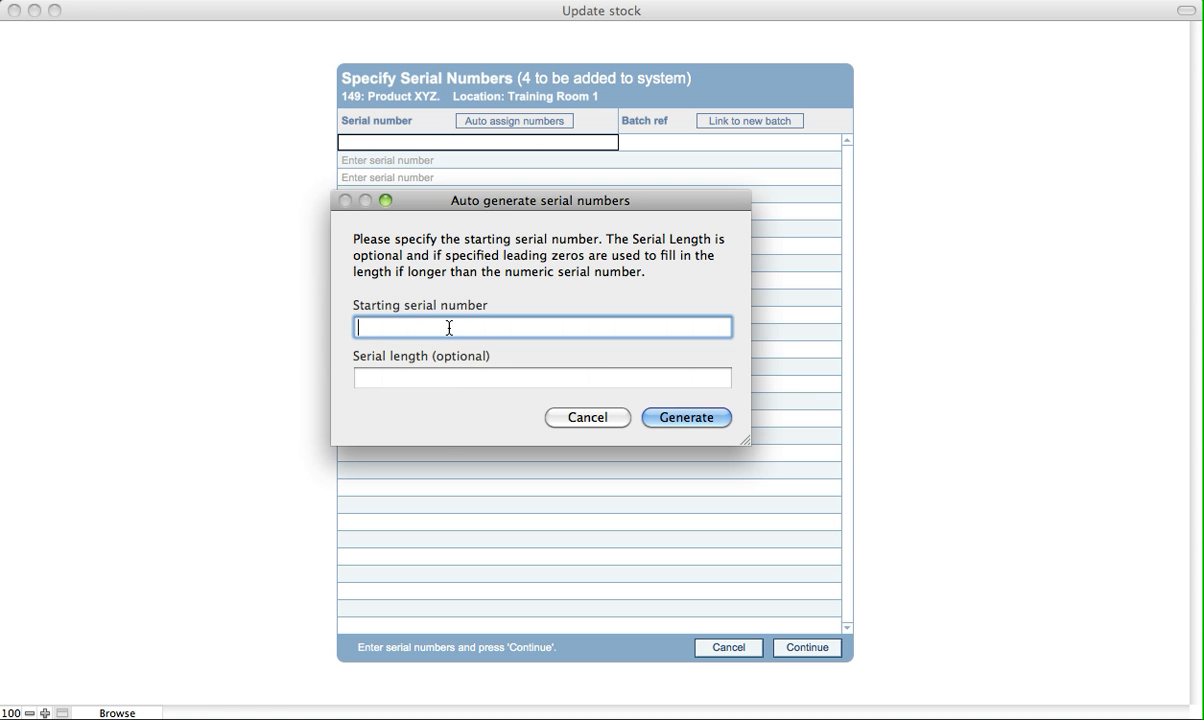
pyautogui.write('345345345')
pyautogui.click(432, 374)
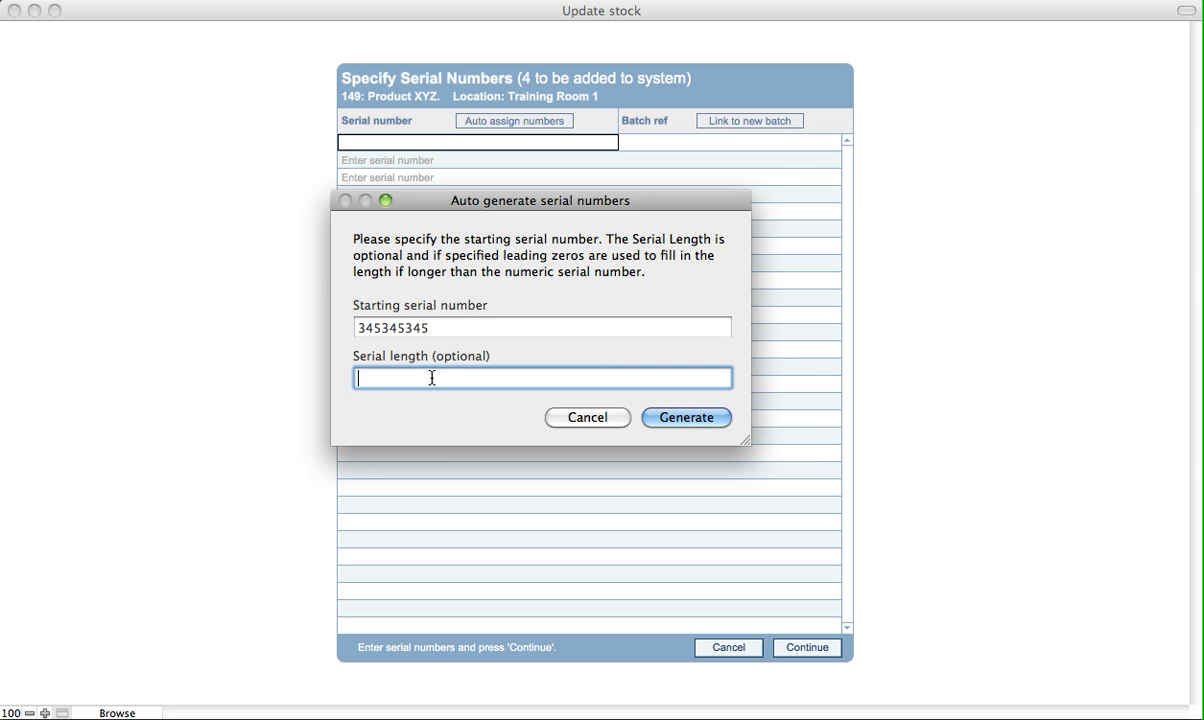
pyautogui.write('10')
pyautogui.click(710, 420)
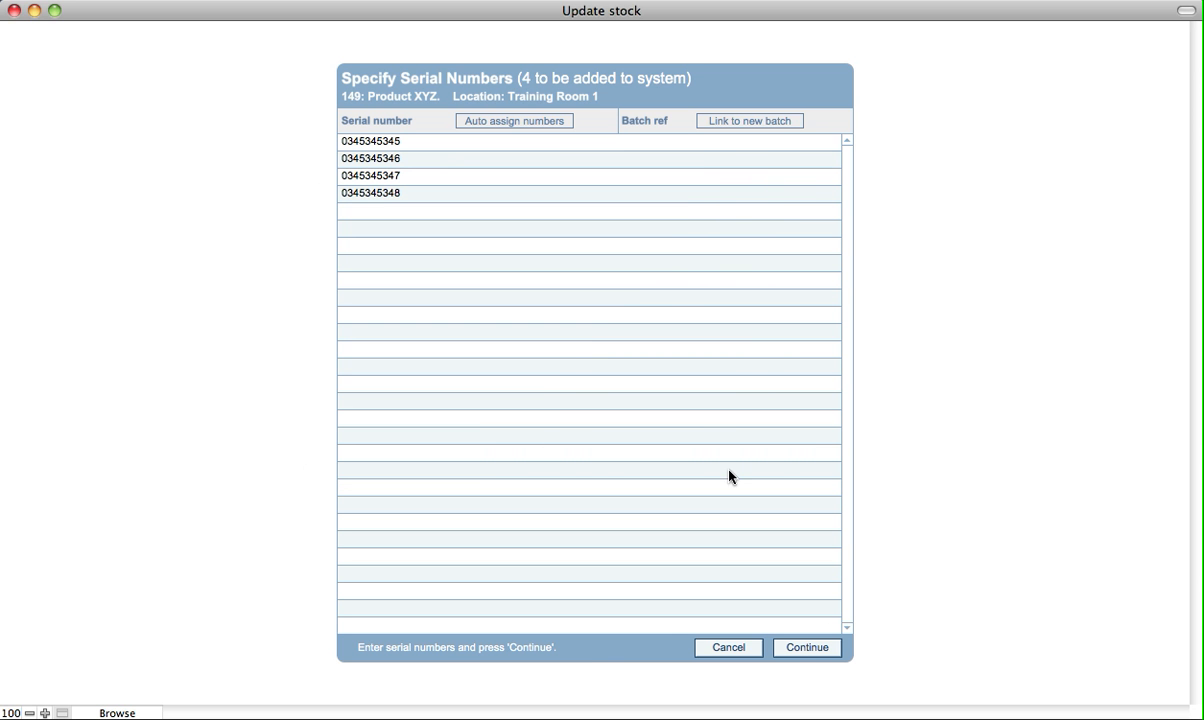
pyautogui.click(807, 648)
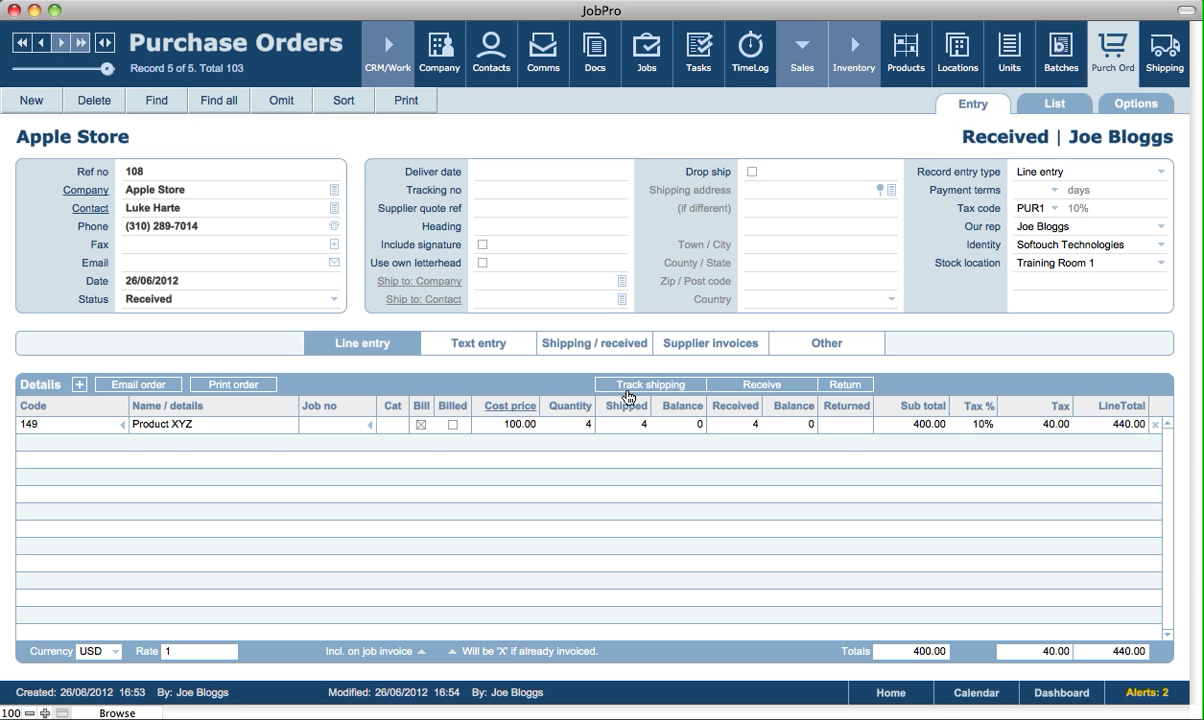
# Step: Open Product XYZ from the purchase order line and review its purchasing, stock by location and costings details
pyautogui.click(123, 429)
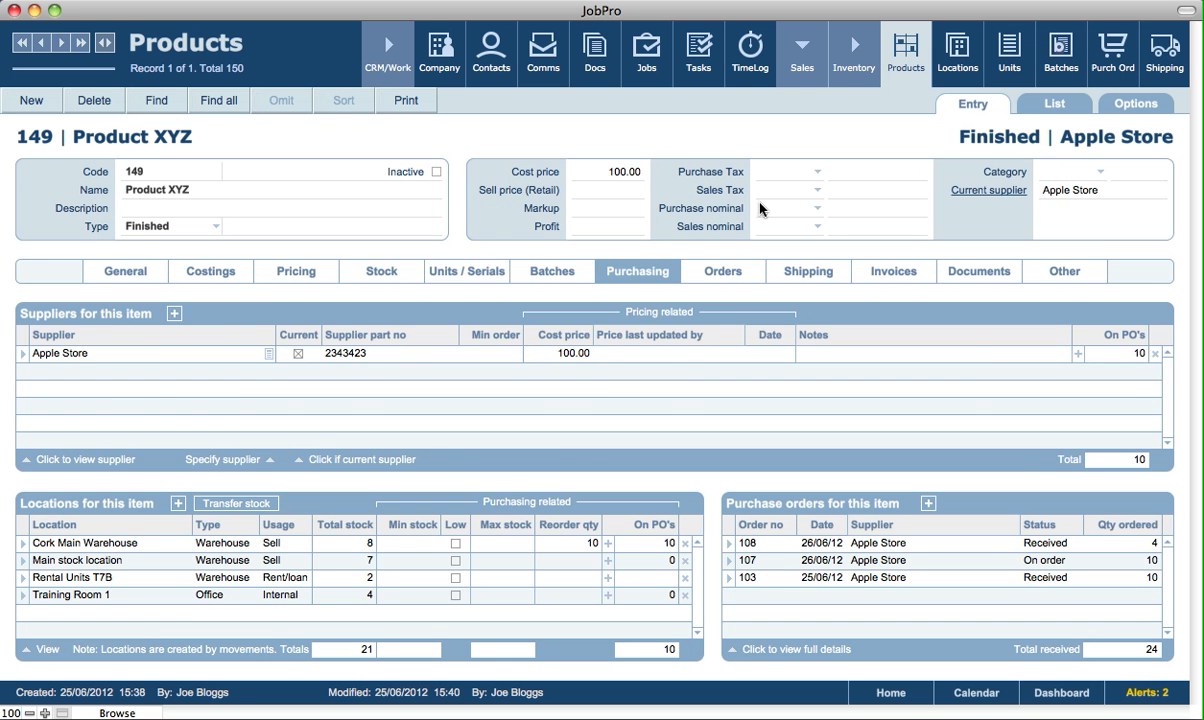
pyautogui.click(386, 272)
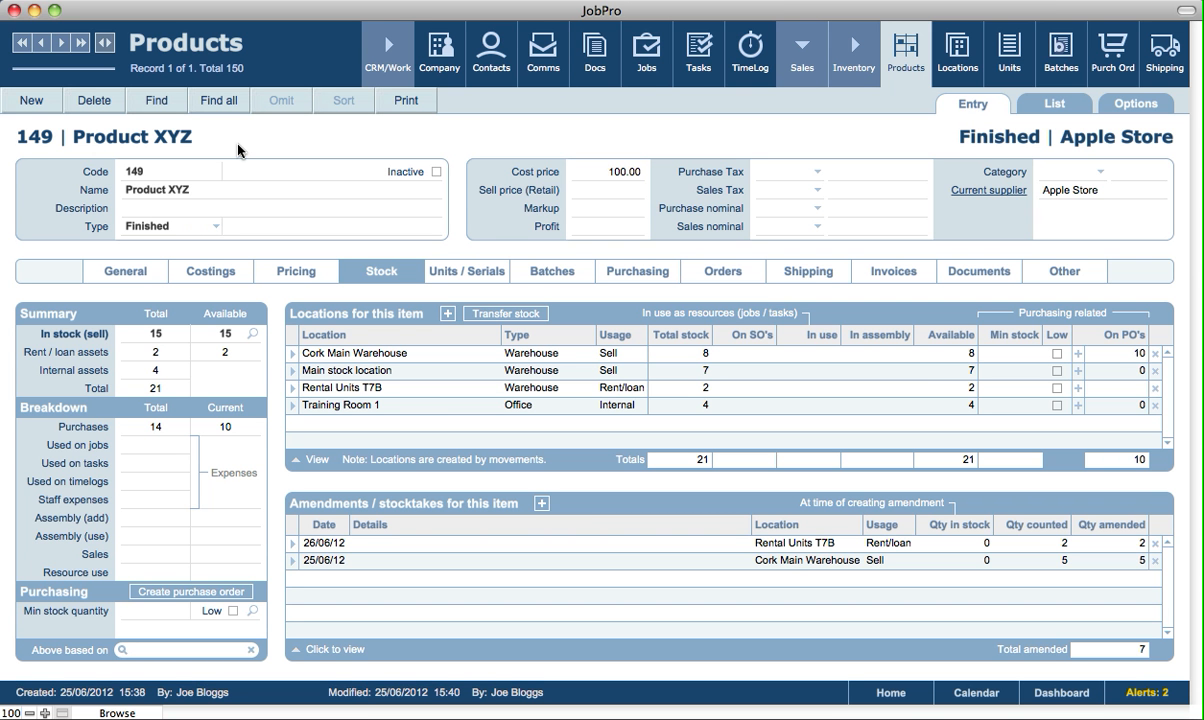
pyautogui.click(222, 276)
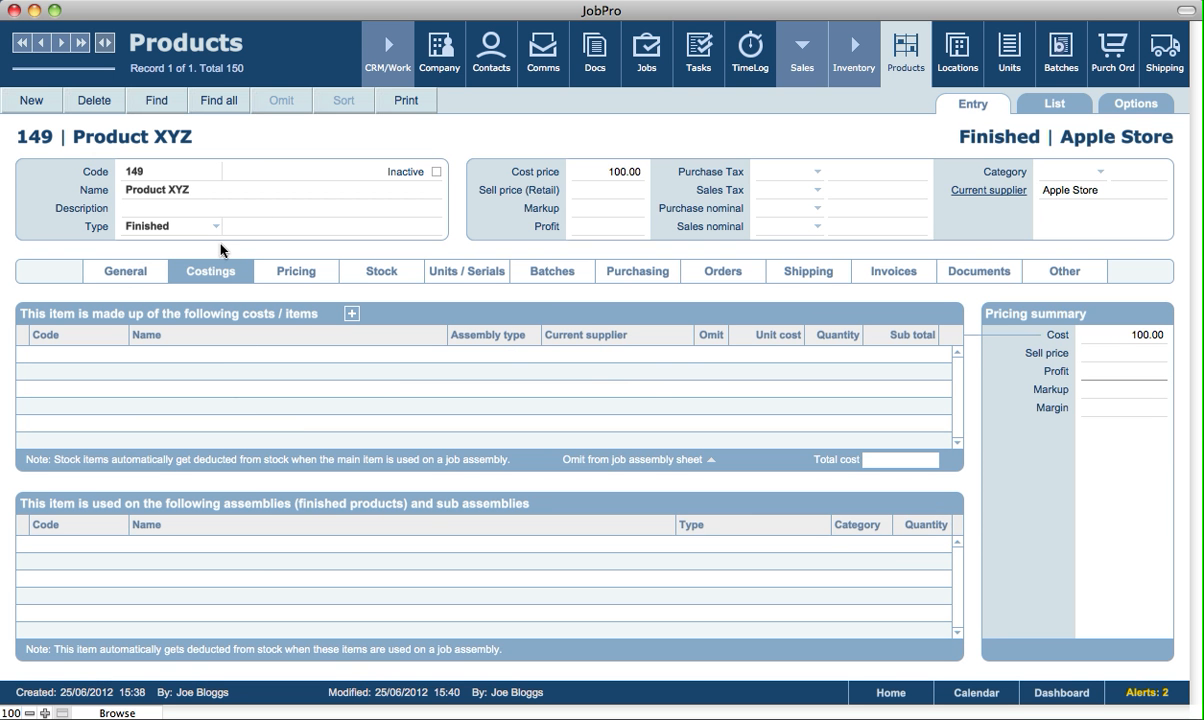
# Step: Find the job that assembles Speaker w/drive circuit 3-15volts, review the items required for the product, and return to the job
pyautogui.click(660, 68)
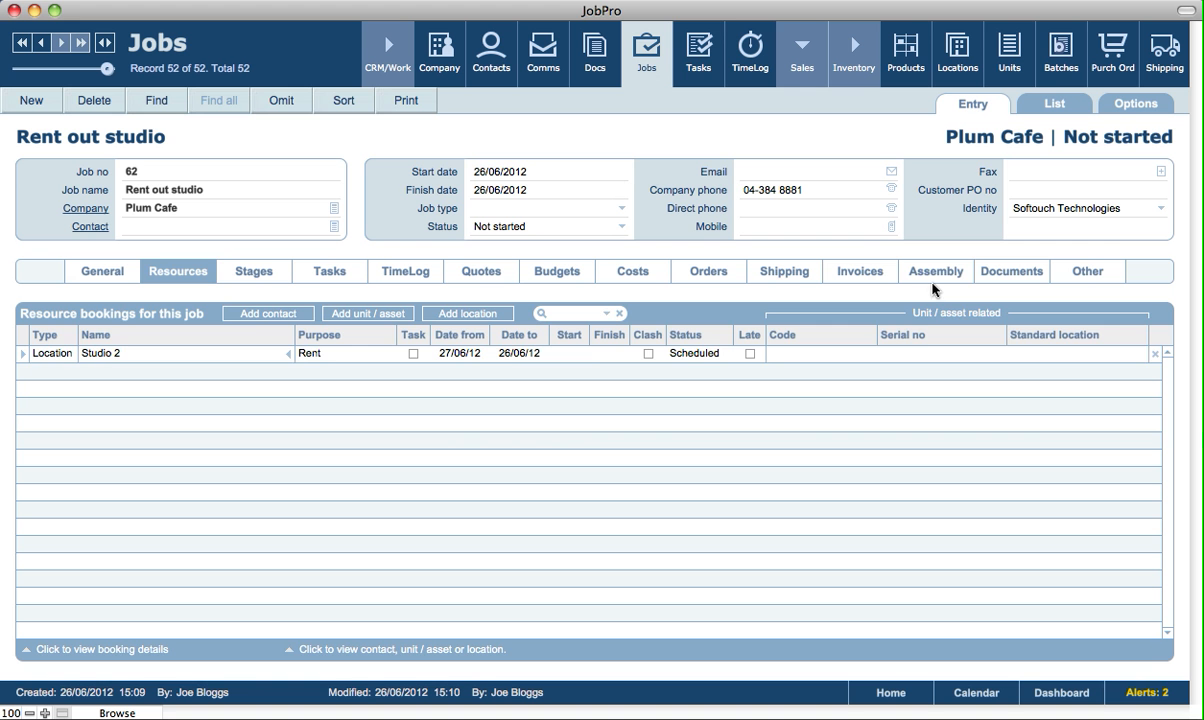
pyautogui.click(951, 272)
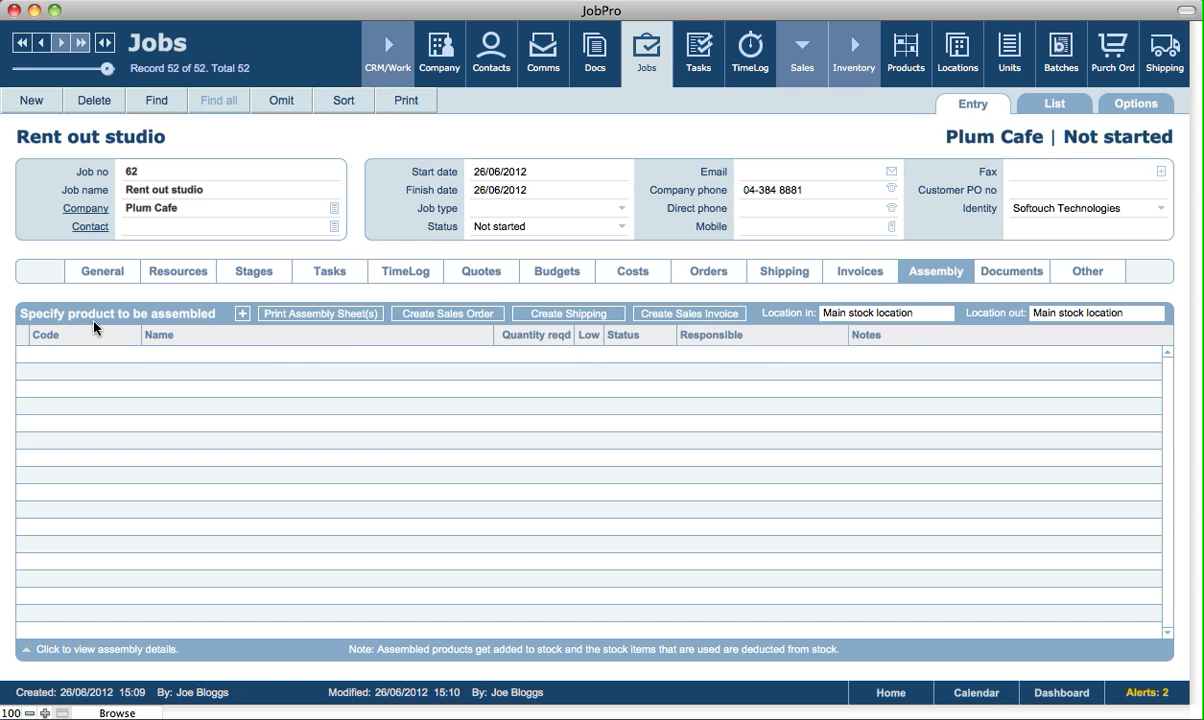
pyautogui.click(44, 43)
pyautogui.click(44, 43)
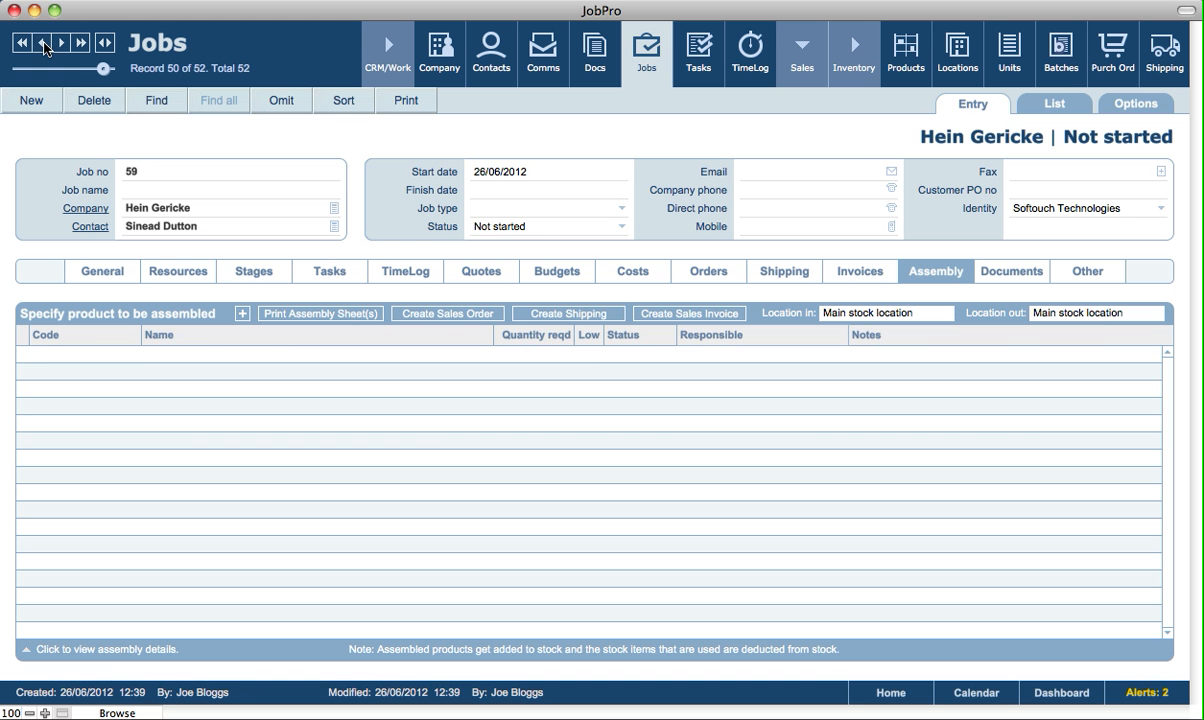
pyautogui.click(44, 43)
pyautogui.click(44, 43)
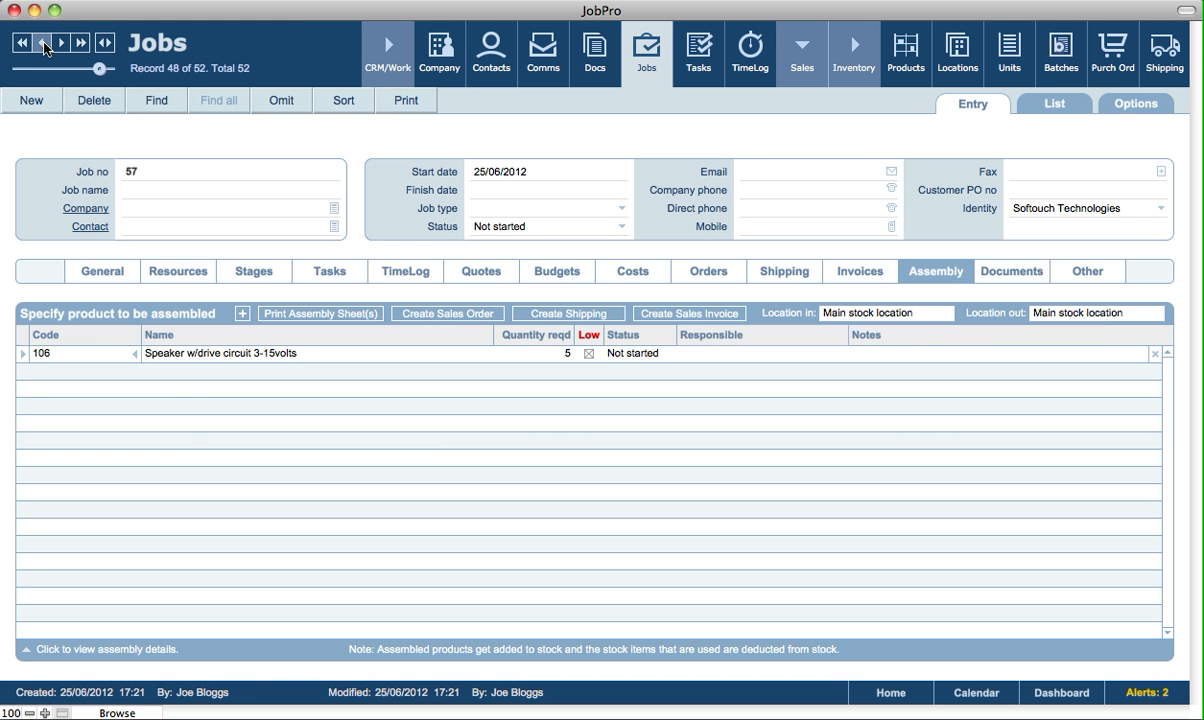
pyautogui.click(24, 355)
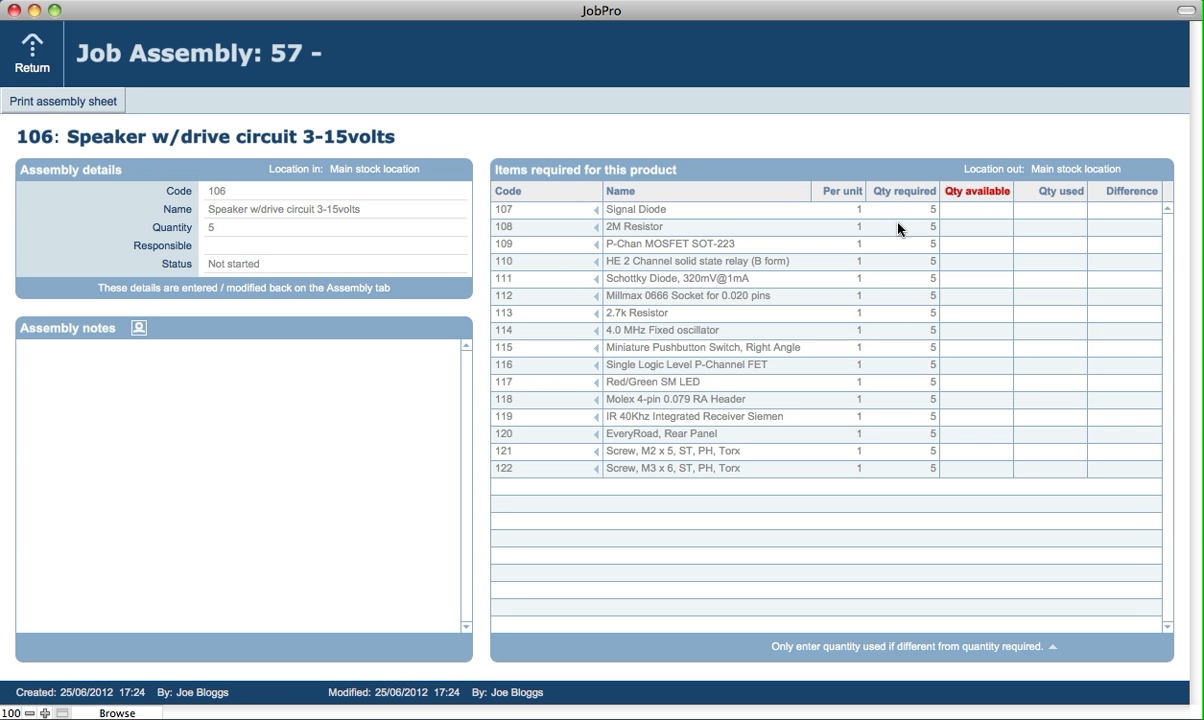
pyautogui.click(32, 66)
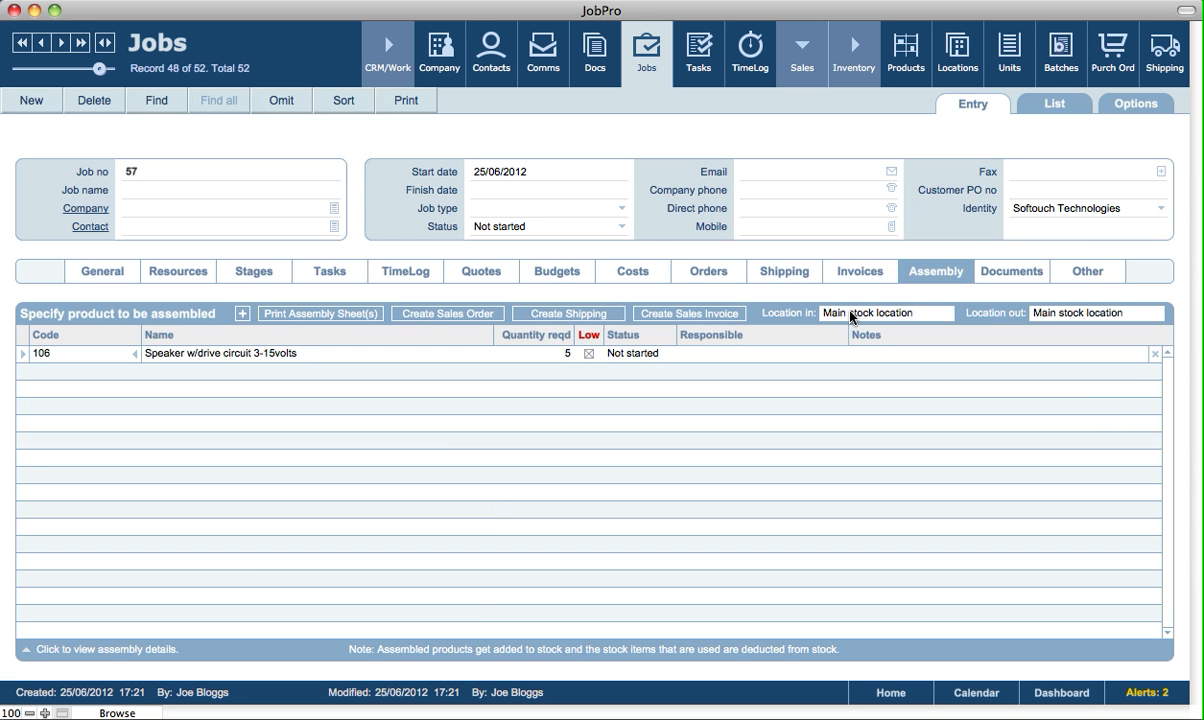
# Step: Check which identities are available for the job without changing the selection
pyautogui.click(1040, 209)
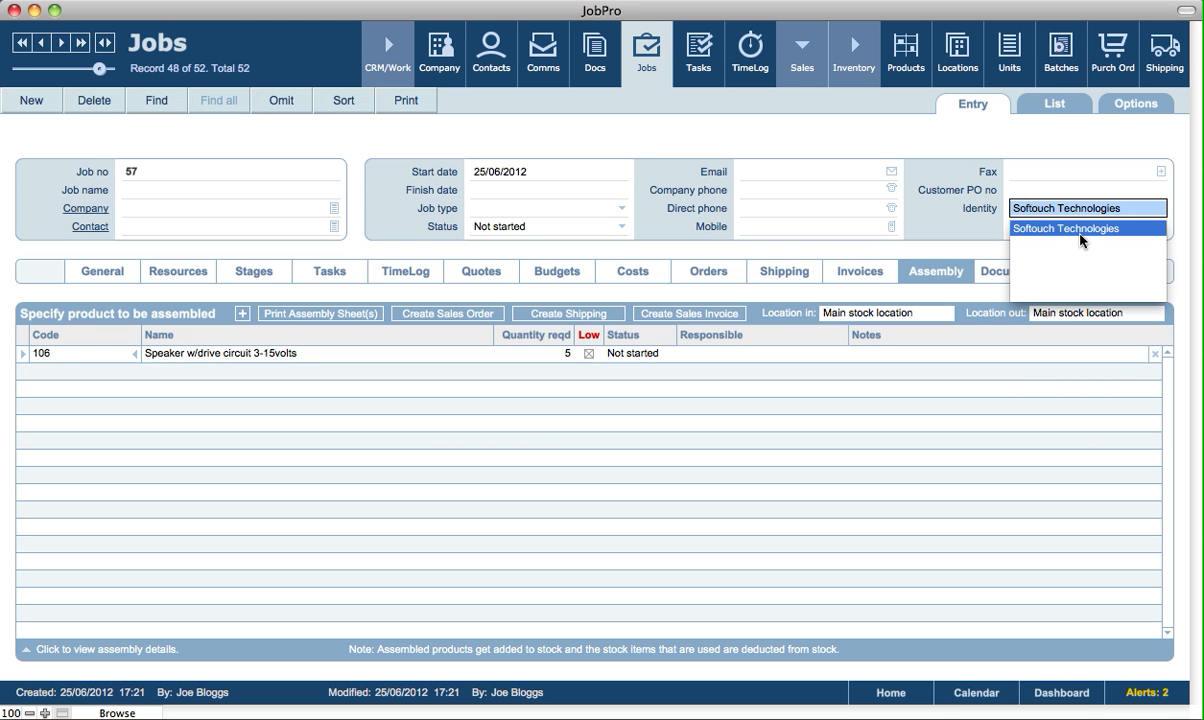
pyautogui.press('Escape')
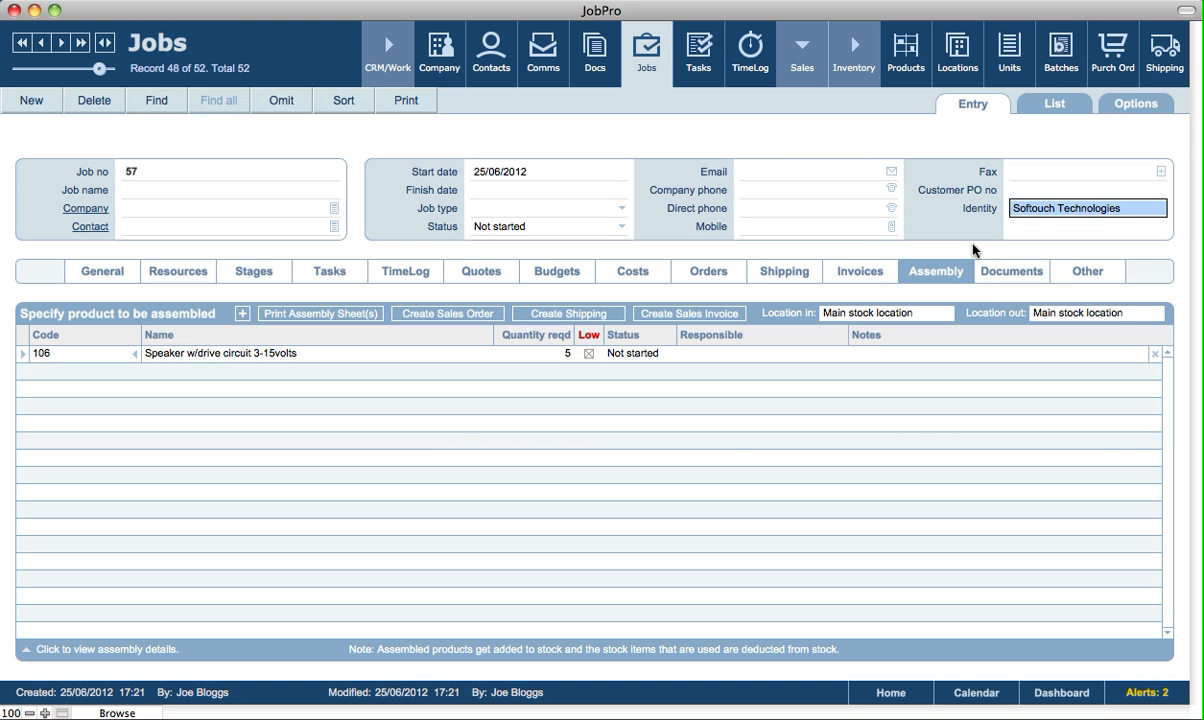
pyautogui.click(975, 250)
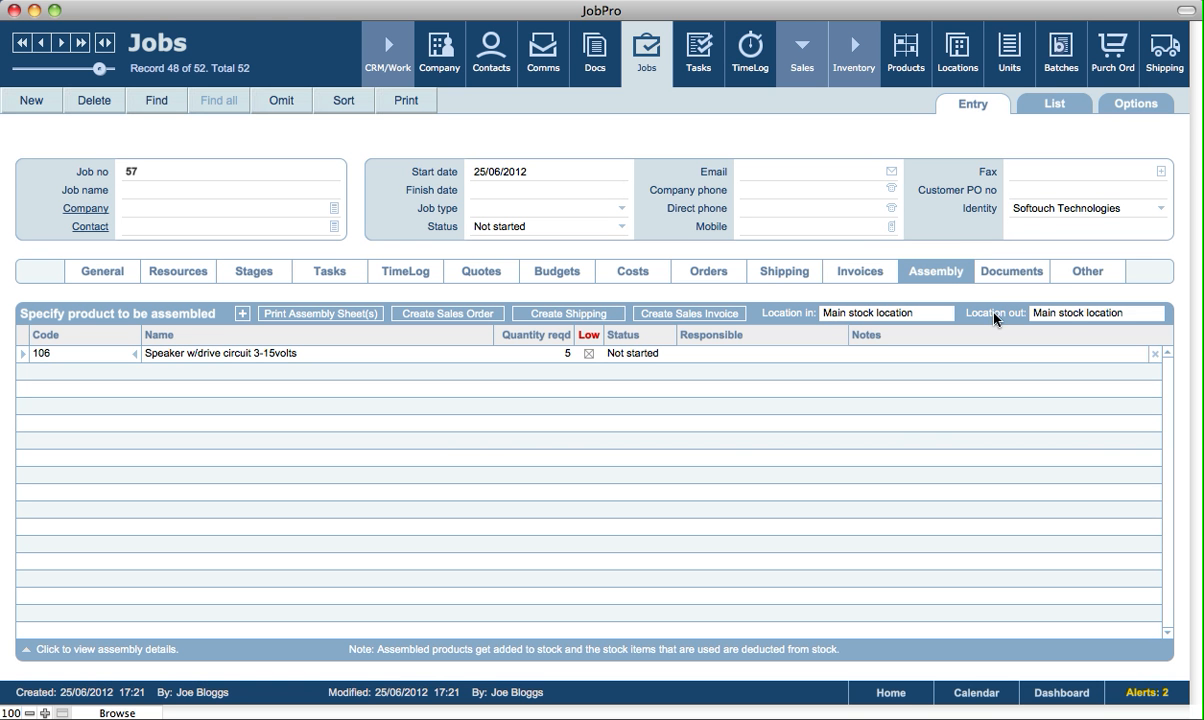
# Step: Review the stock locations offered for the assembly's Location in and Location out, keeping Main stock location for both
pyautogui.click(915, 316)
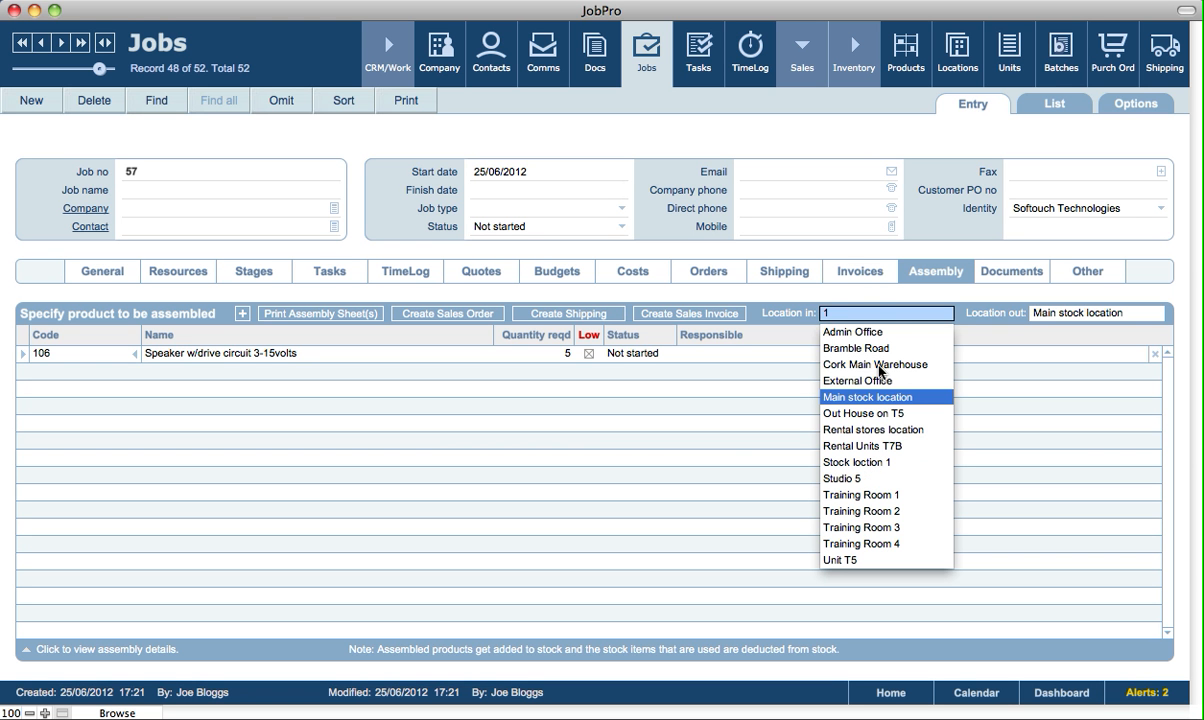
pyautogui.click(804, 293)
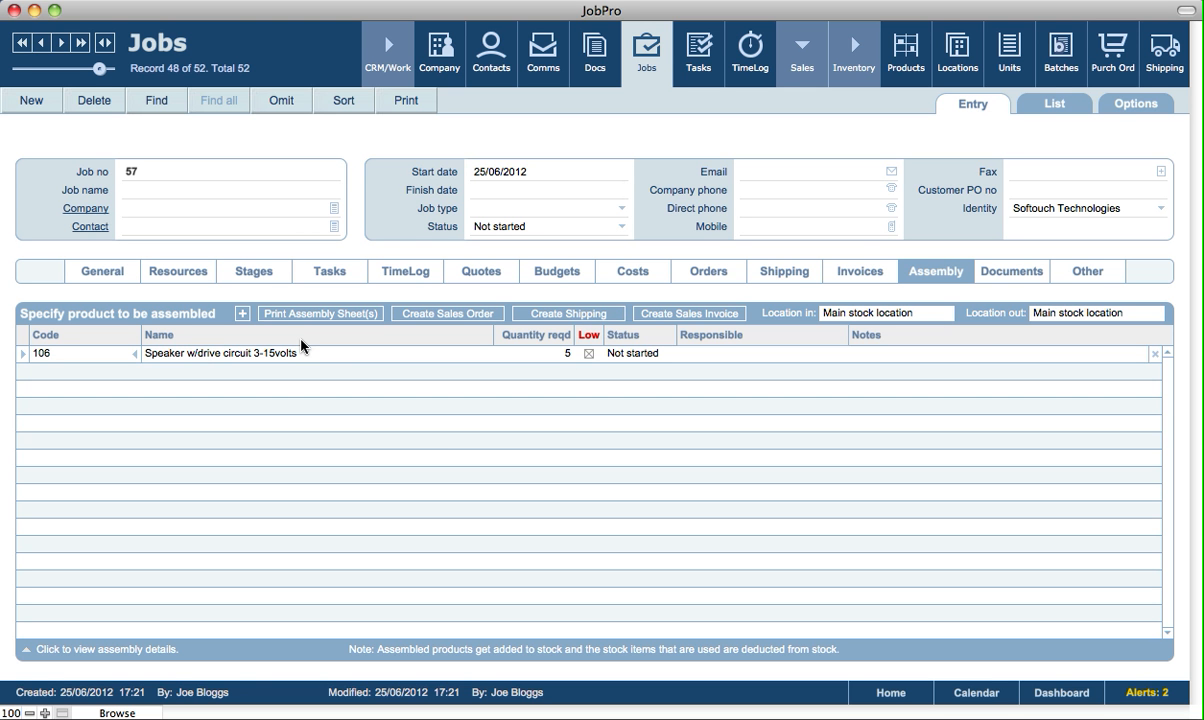
pyautogui.click(1062, 319)
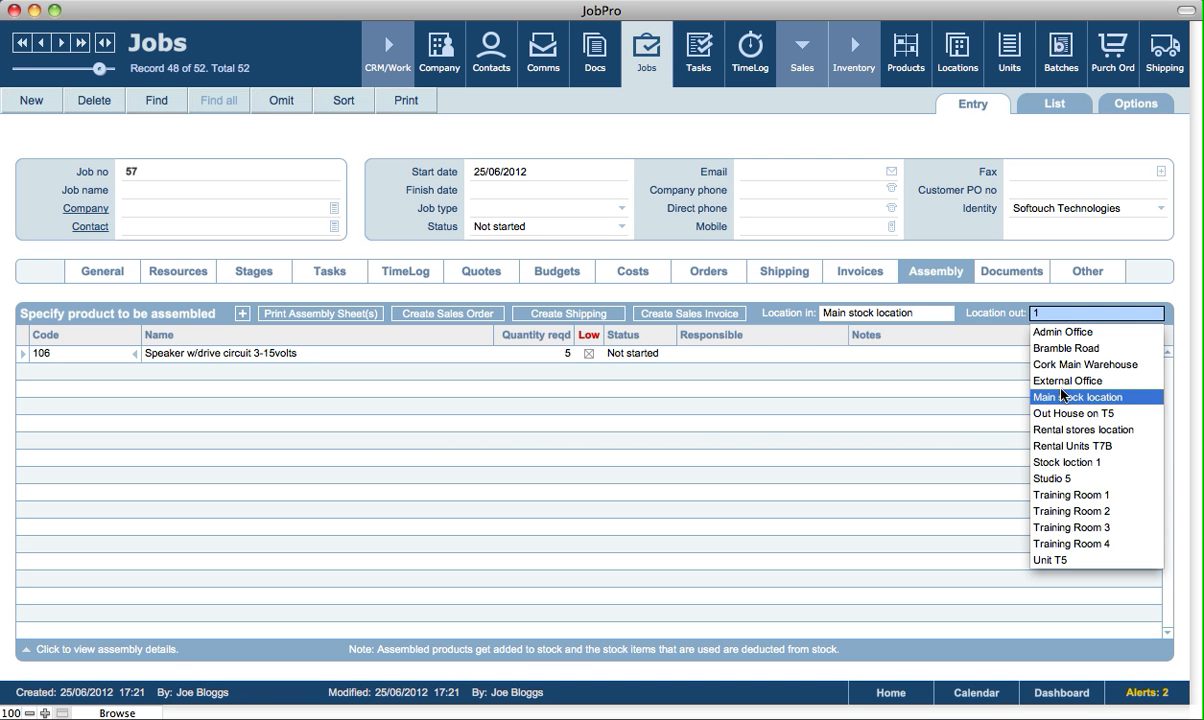
pyautogui.write('1')
pyautogui.press('Return')
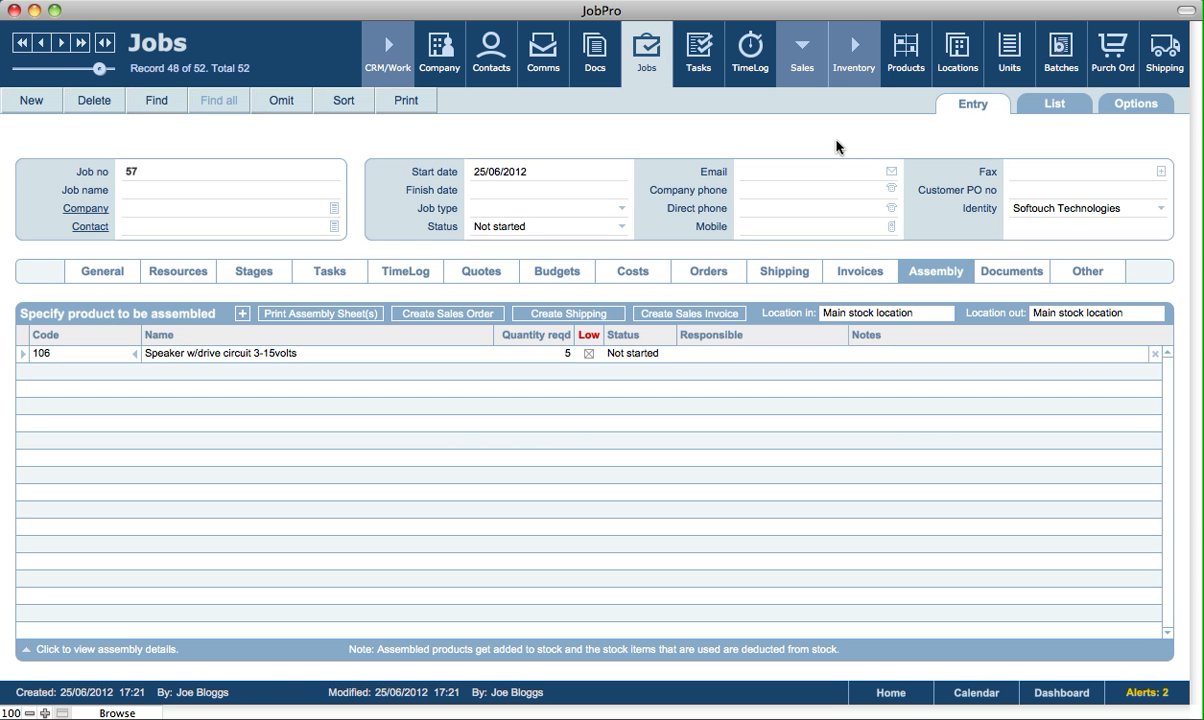
# Step: Check the Apple Store purchase order for Training Room 1 against its incoming shipping record
pyautogui.click(1156, 64)
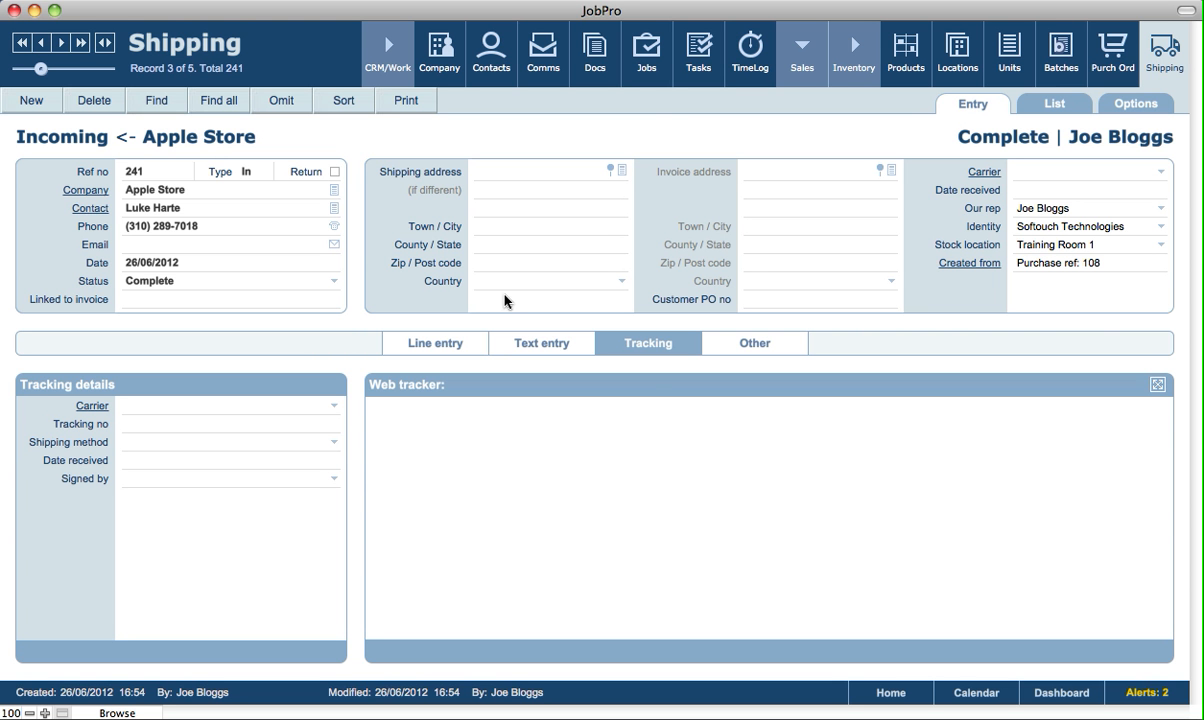
pyautogui.click(1112, 52)
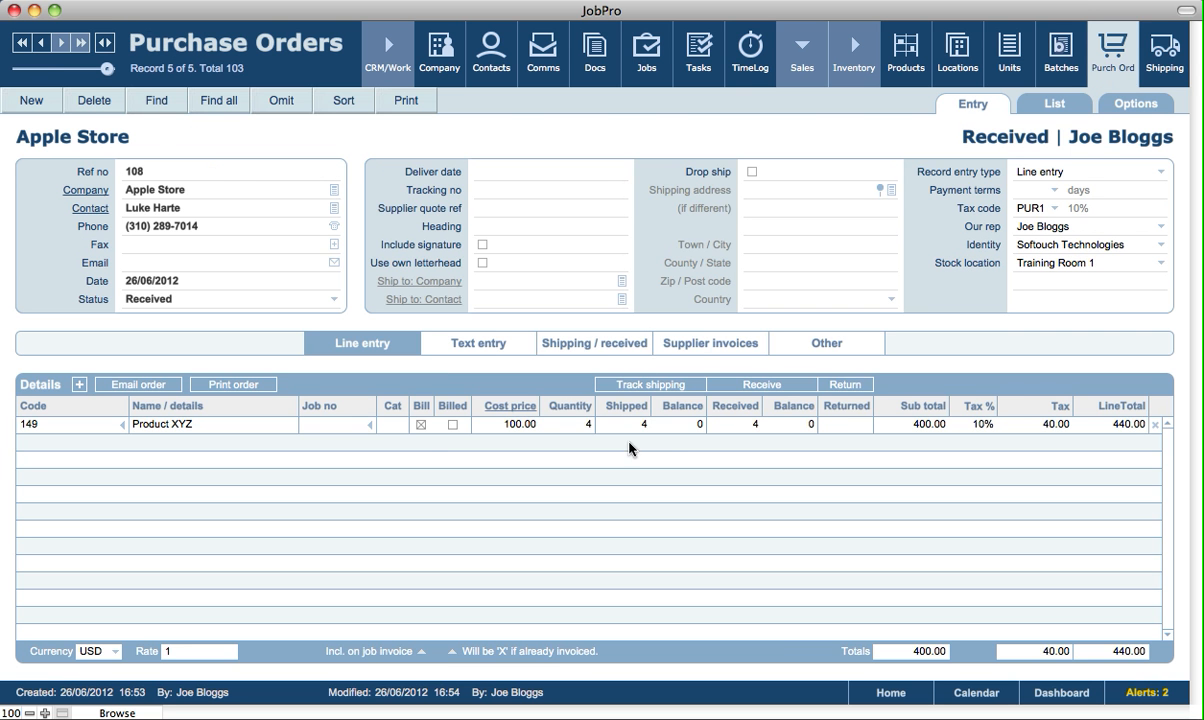
pyautogui.click(1161, 73)
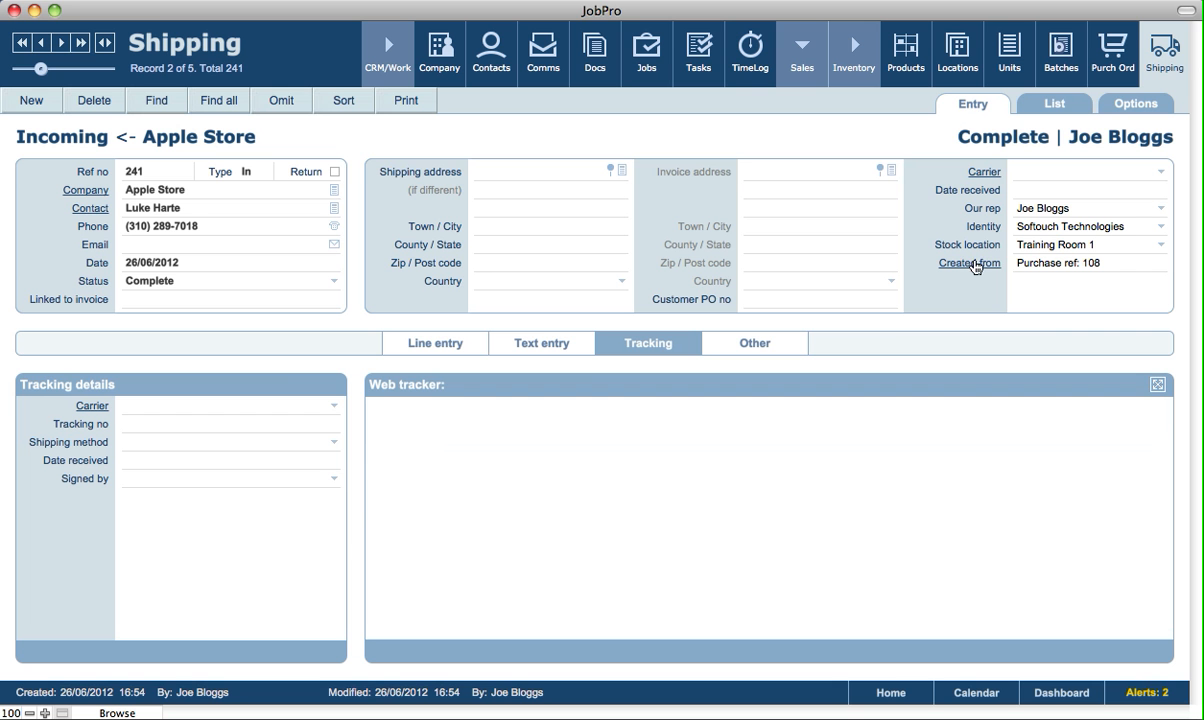
# Step: Try to change the stock location on the completed Apple Store shipment and view the shipment's line entries
pyautogui.click(1064, 249)
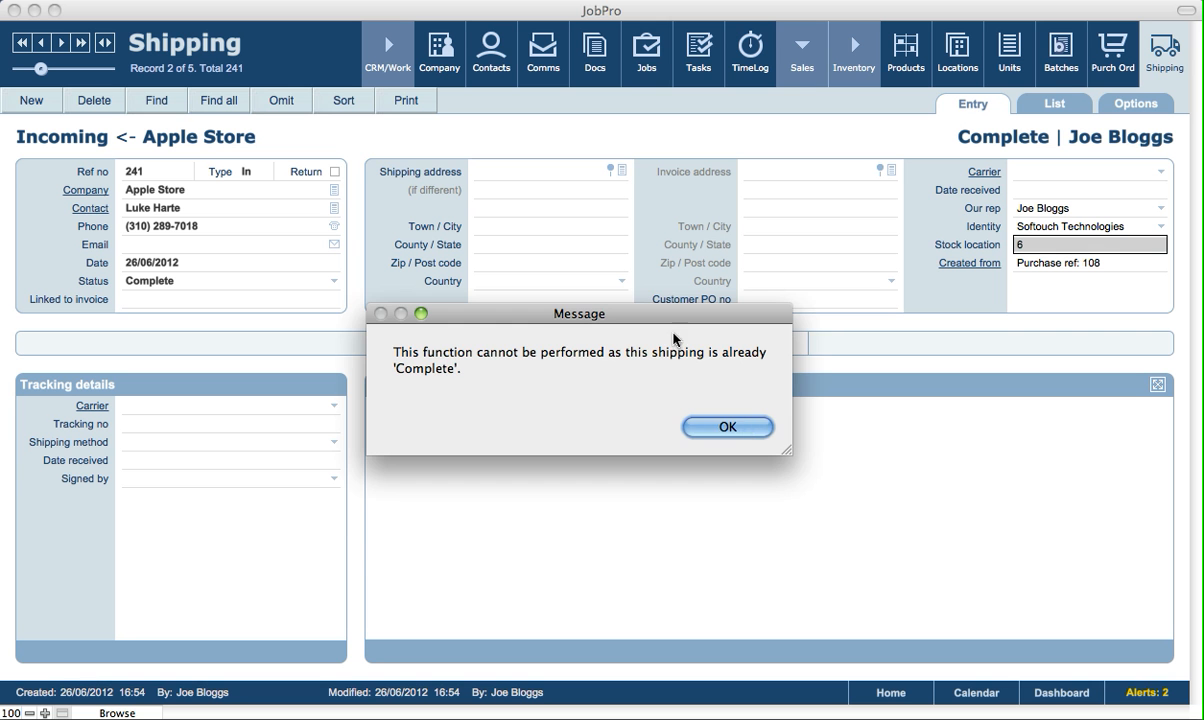
pyautogui.moveTo(674, 320); pyautogui.dragTo(681, 399)
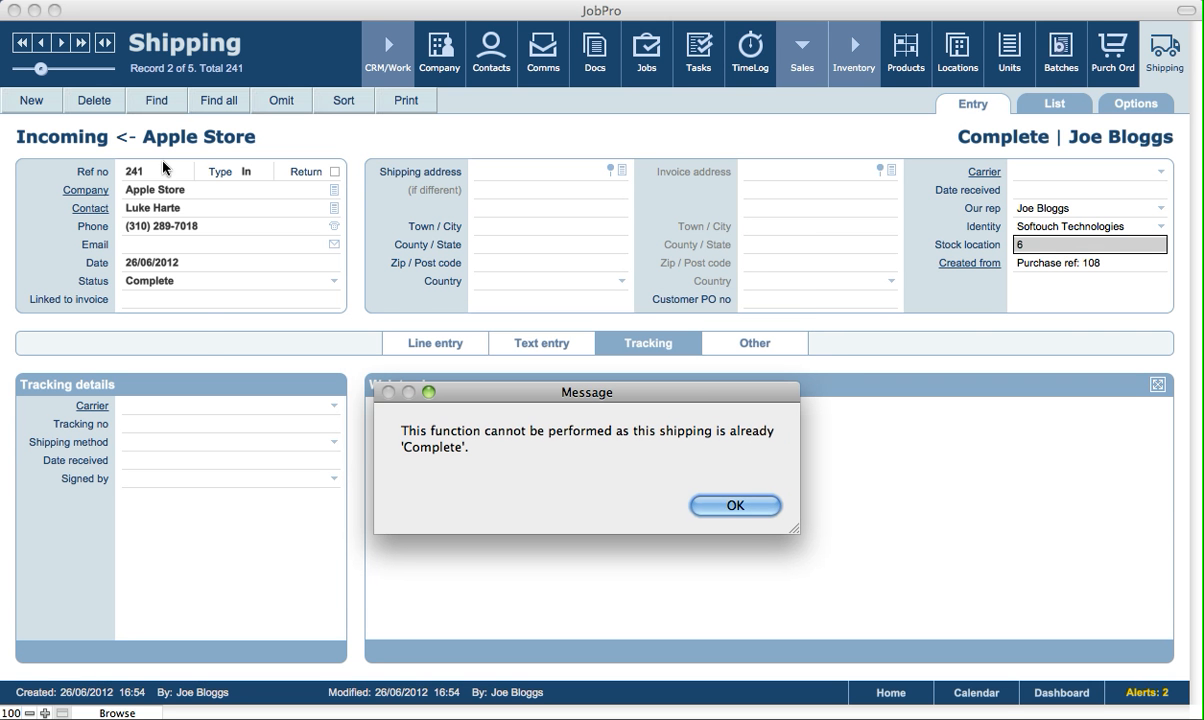
pyautogui.click(750, 513)
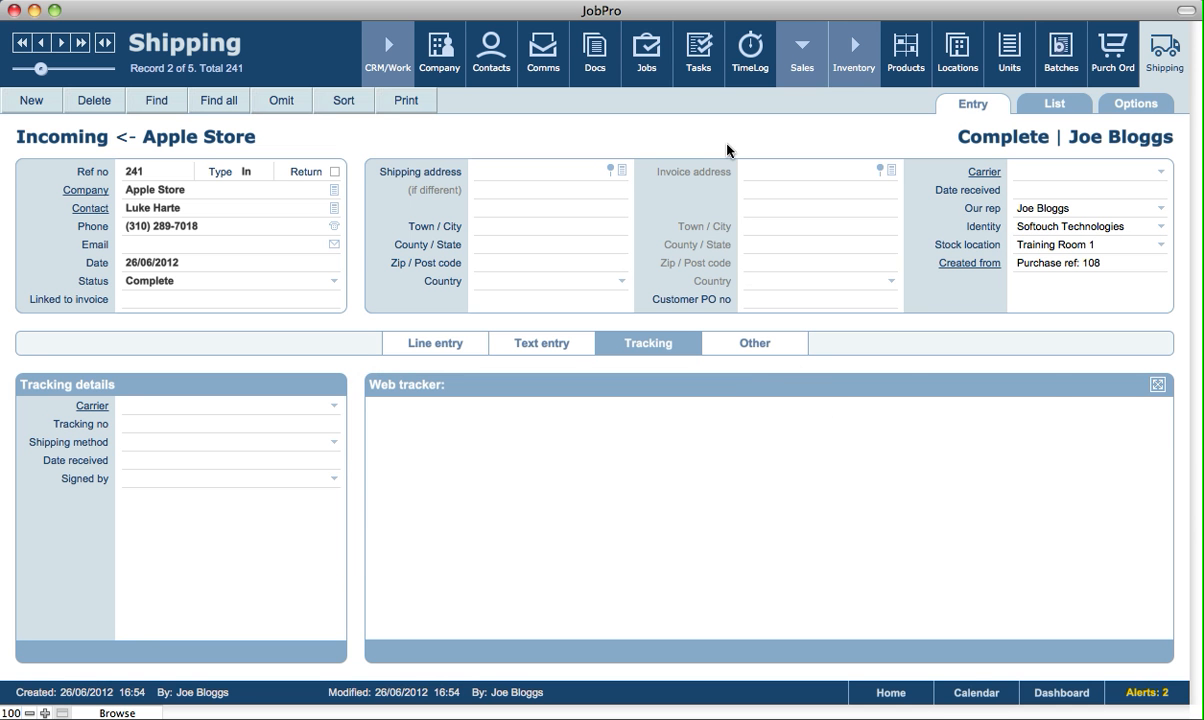
pyautogui.click(438, 348)
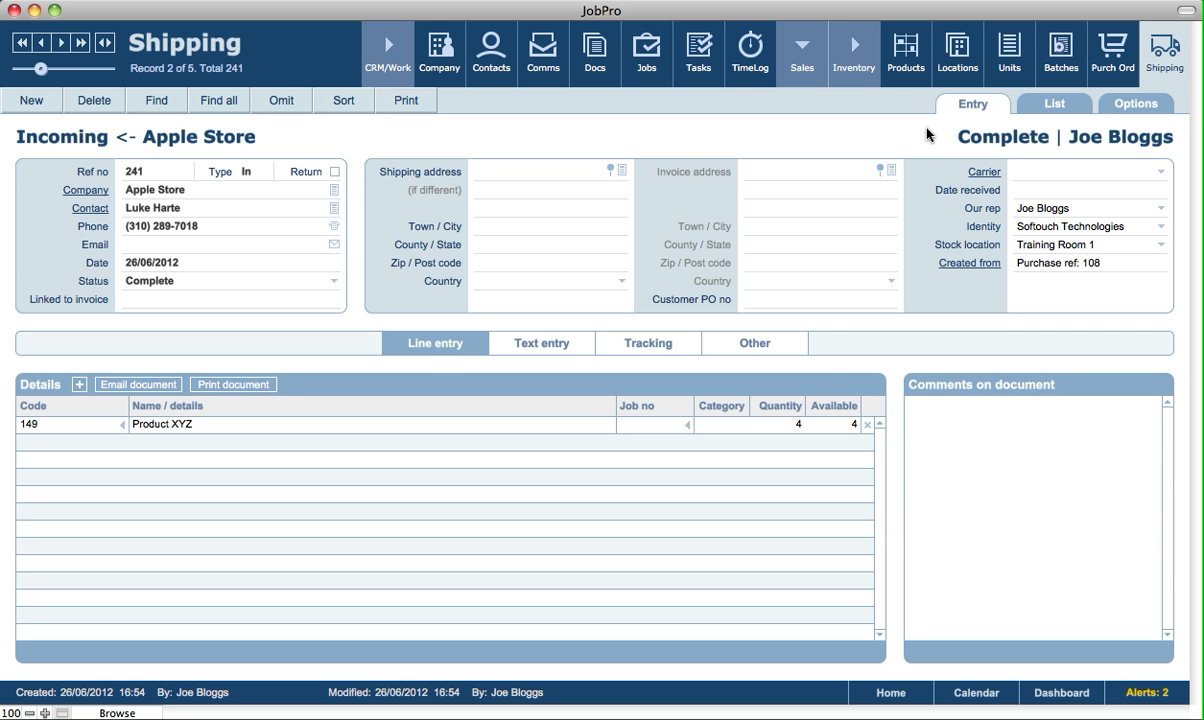
# Step: Open the Hein Gericke quotation and show its line items in stock view to check stock availability
pyautogui.click(866, 75)
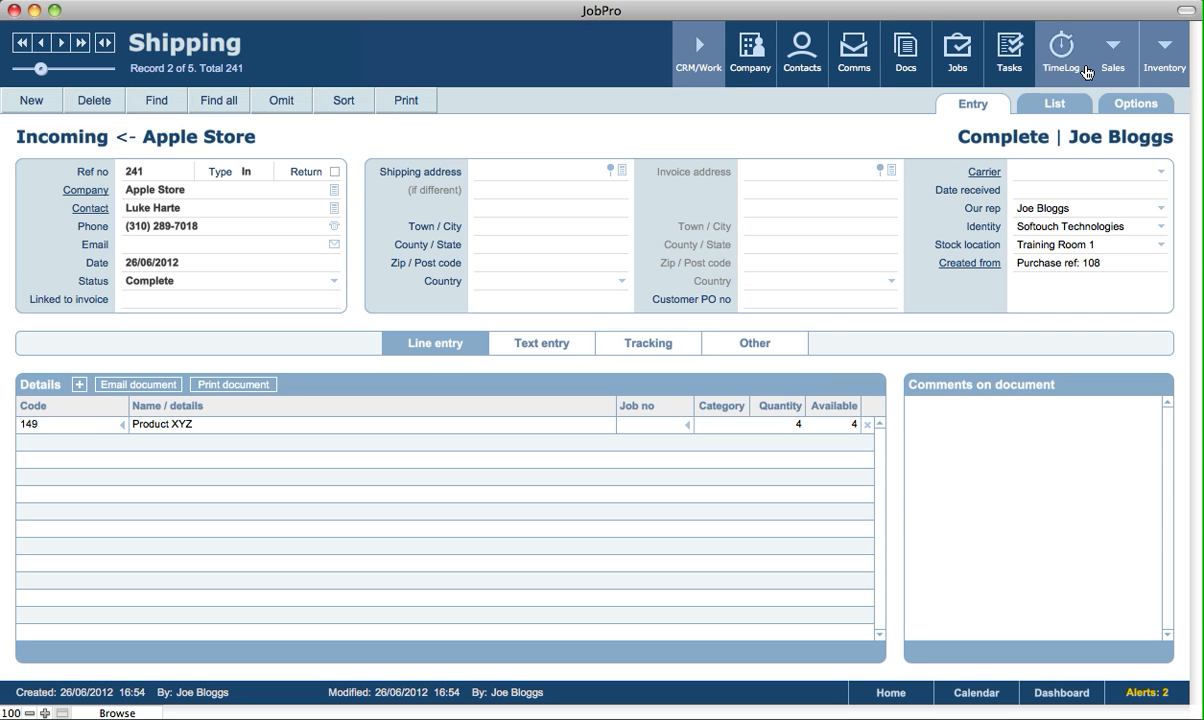
pyautogui.click(1113, 67)
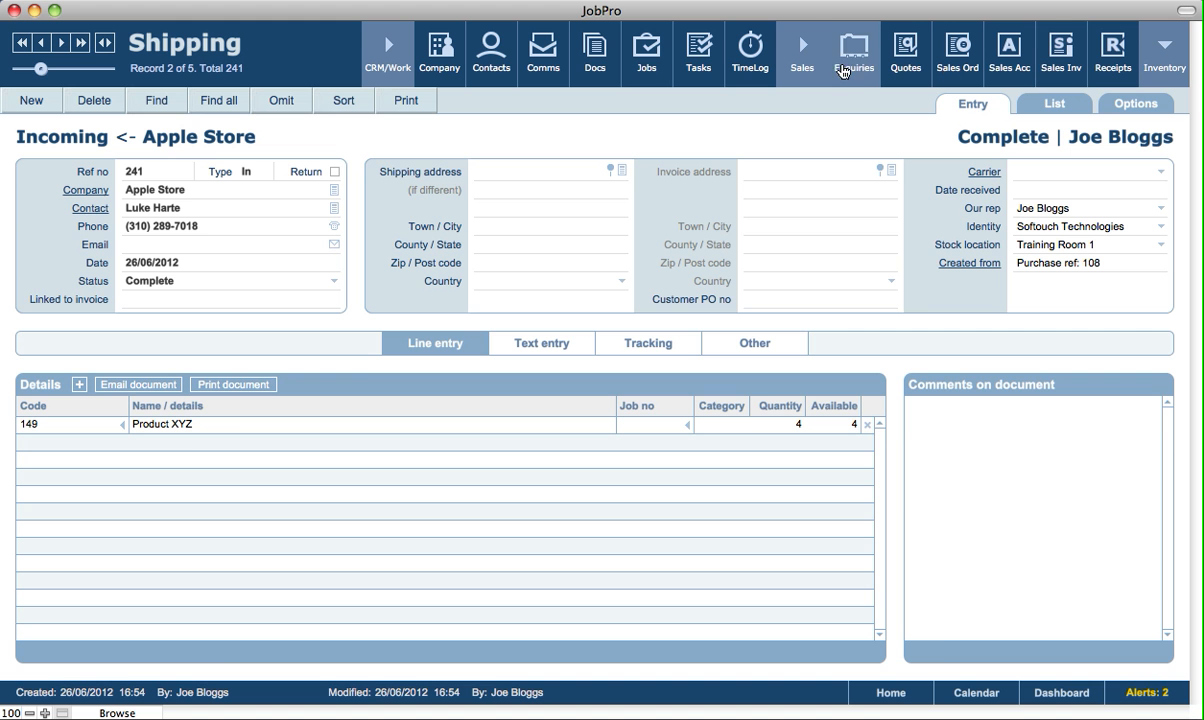
pyautogui.click(906, 60)
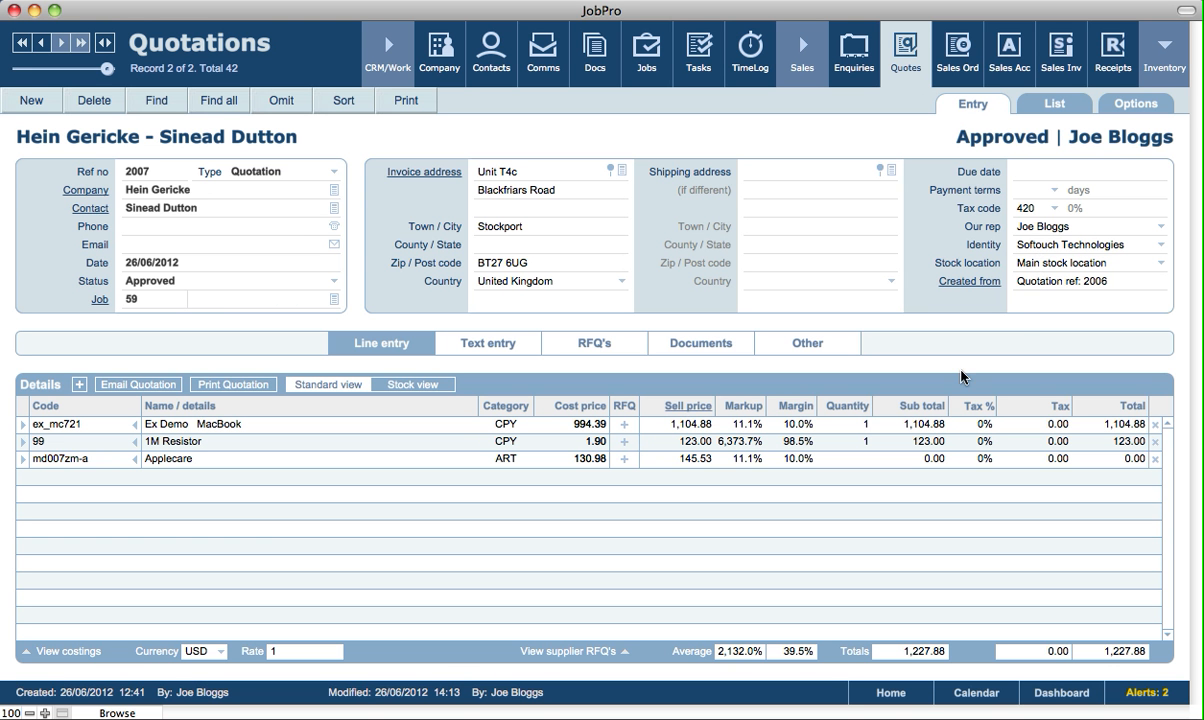
pyautogui.click(420, 388)
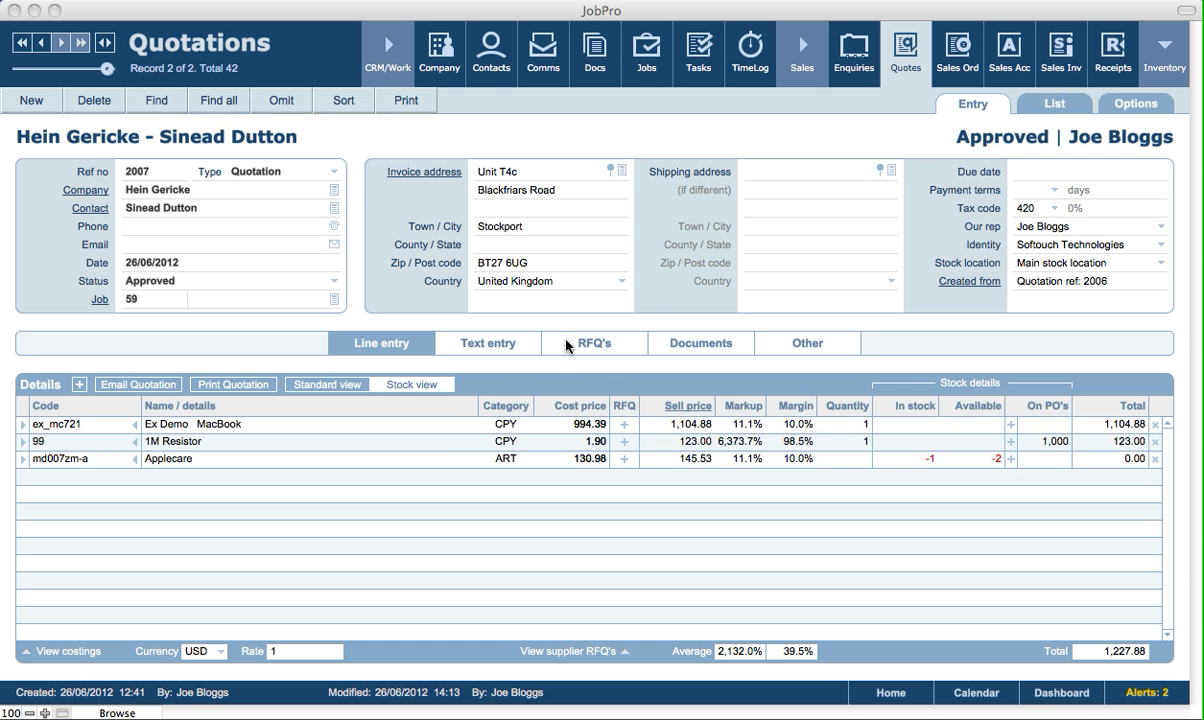
pyautogui.click(664, 134)
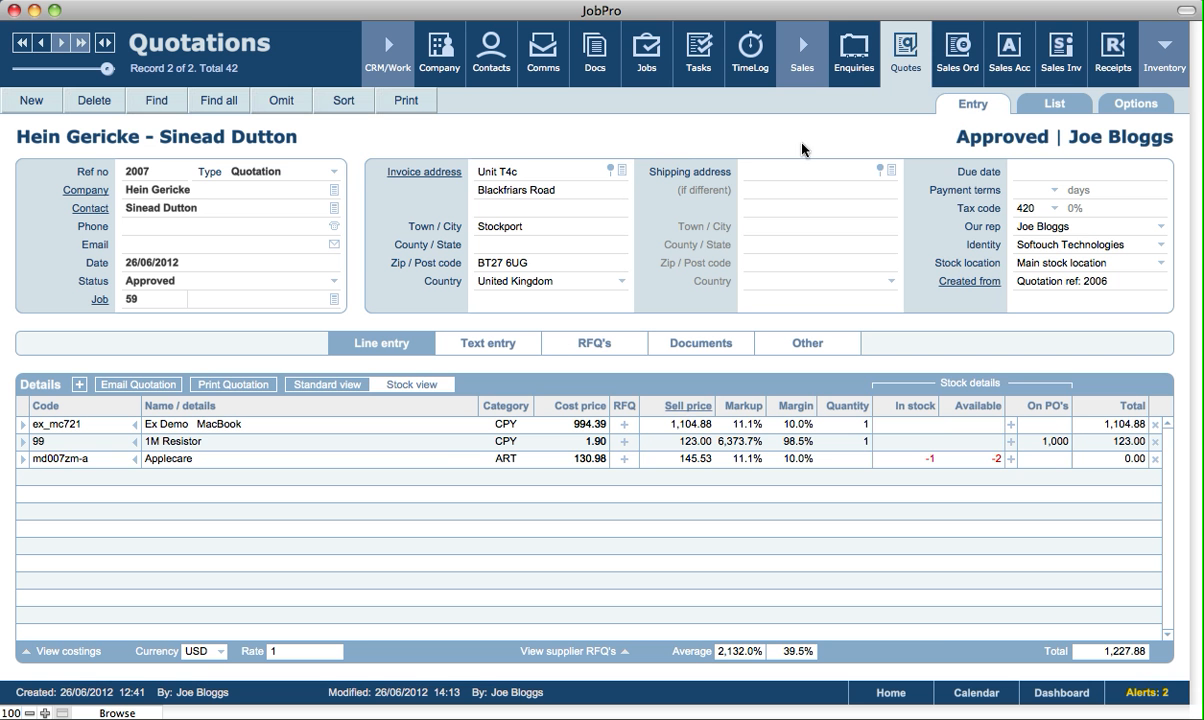
# Step: Open the Revolve Doors sales order, check its line items in stock view, and return them to standard view
pyautogui.click(946, 66)
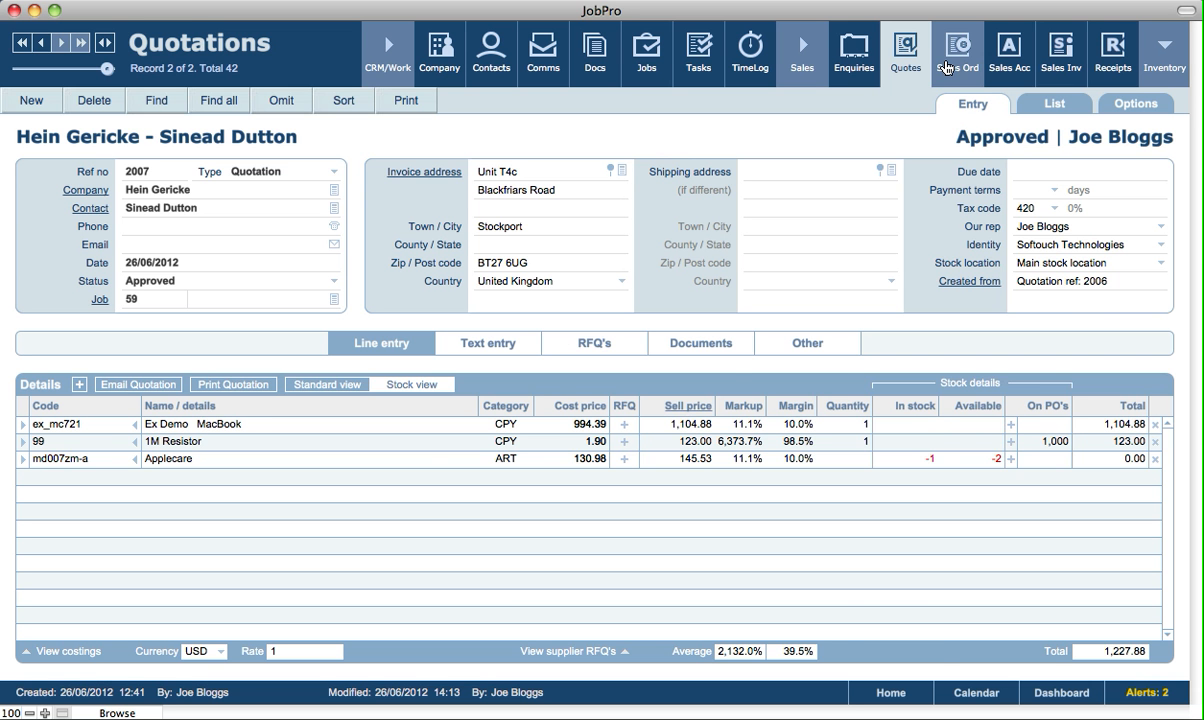
pyautogui.click(414, 387)
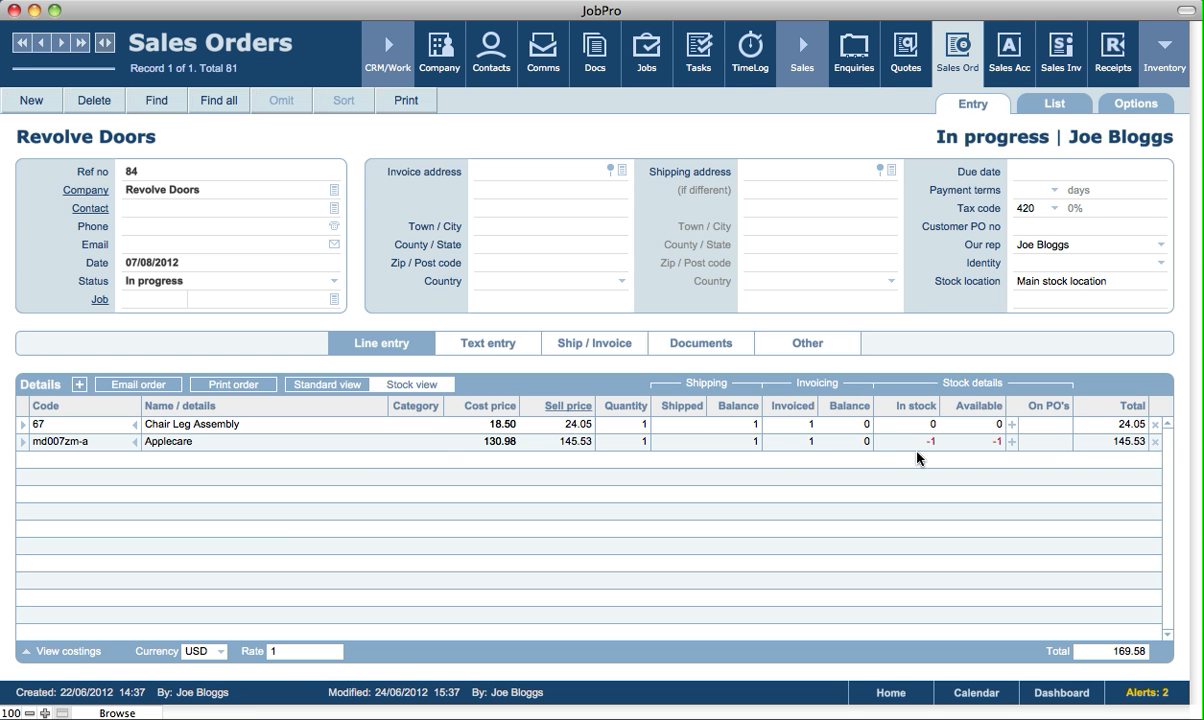
pyautogui.click(313, 388)
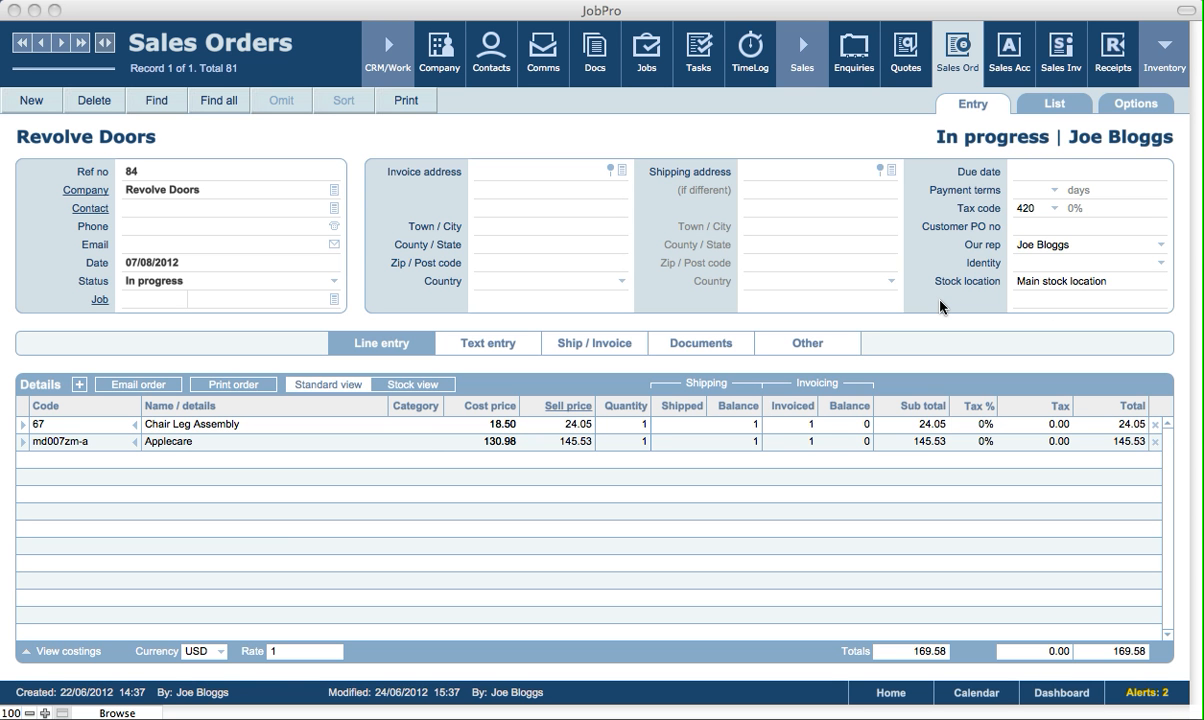
pyautogui.click(798, 141)
pyautogui.click(848, 134)
pyautogui.click(823, 126)
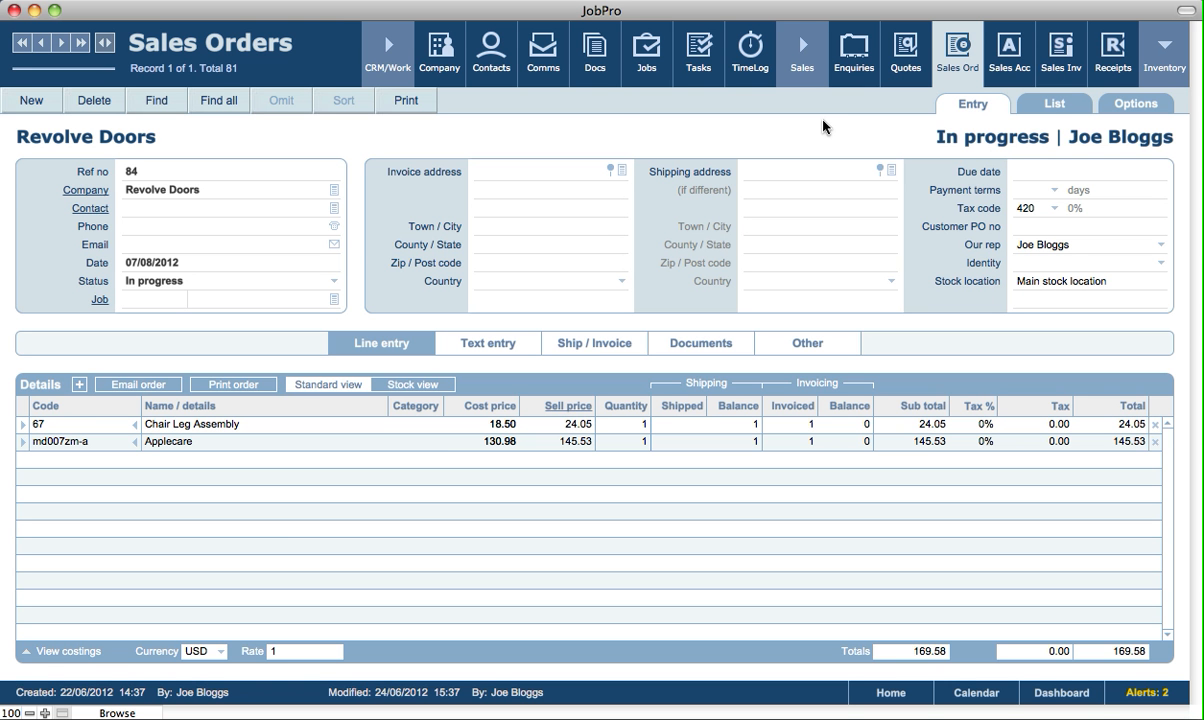